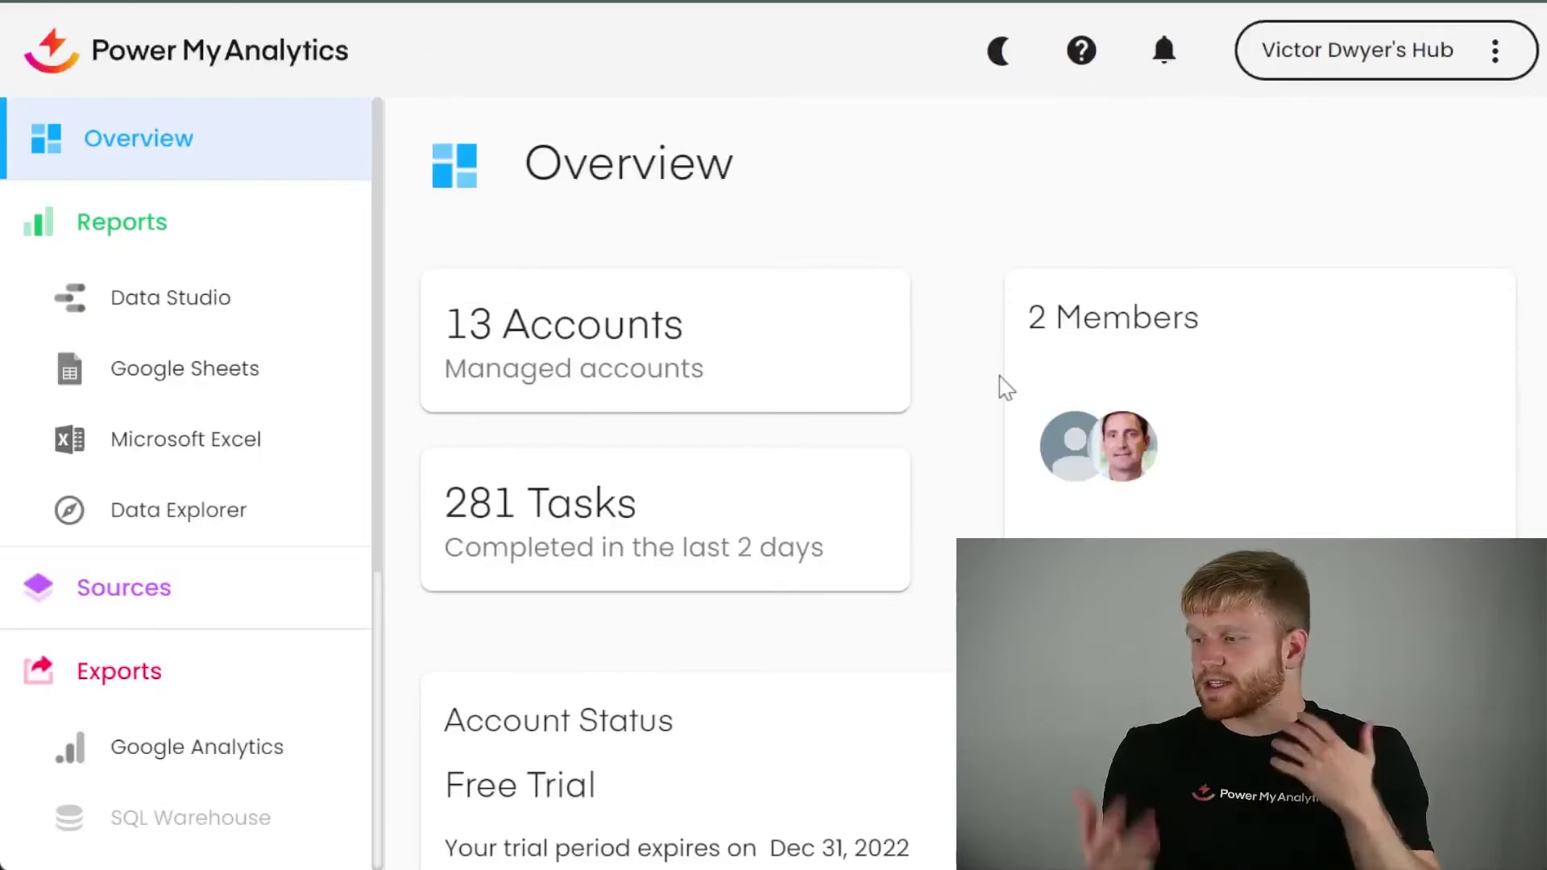
- View the hub's member list from the overview and return to the overview page
{"action": "scroll", "coordinate": [967, 392], "scroll_direction": "down", "scroll_amount": 2}
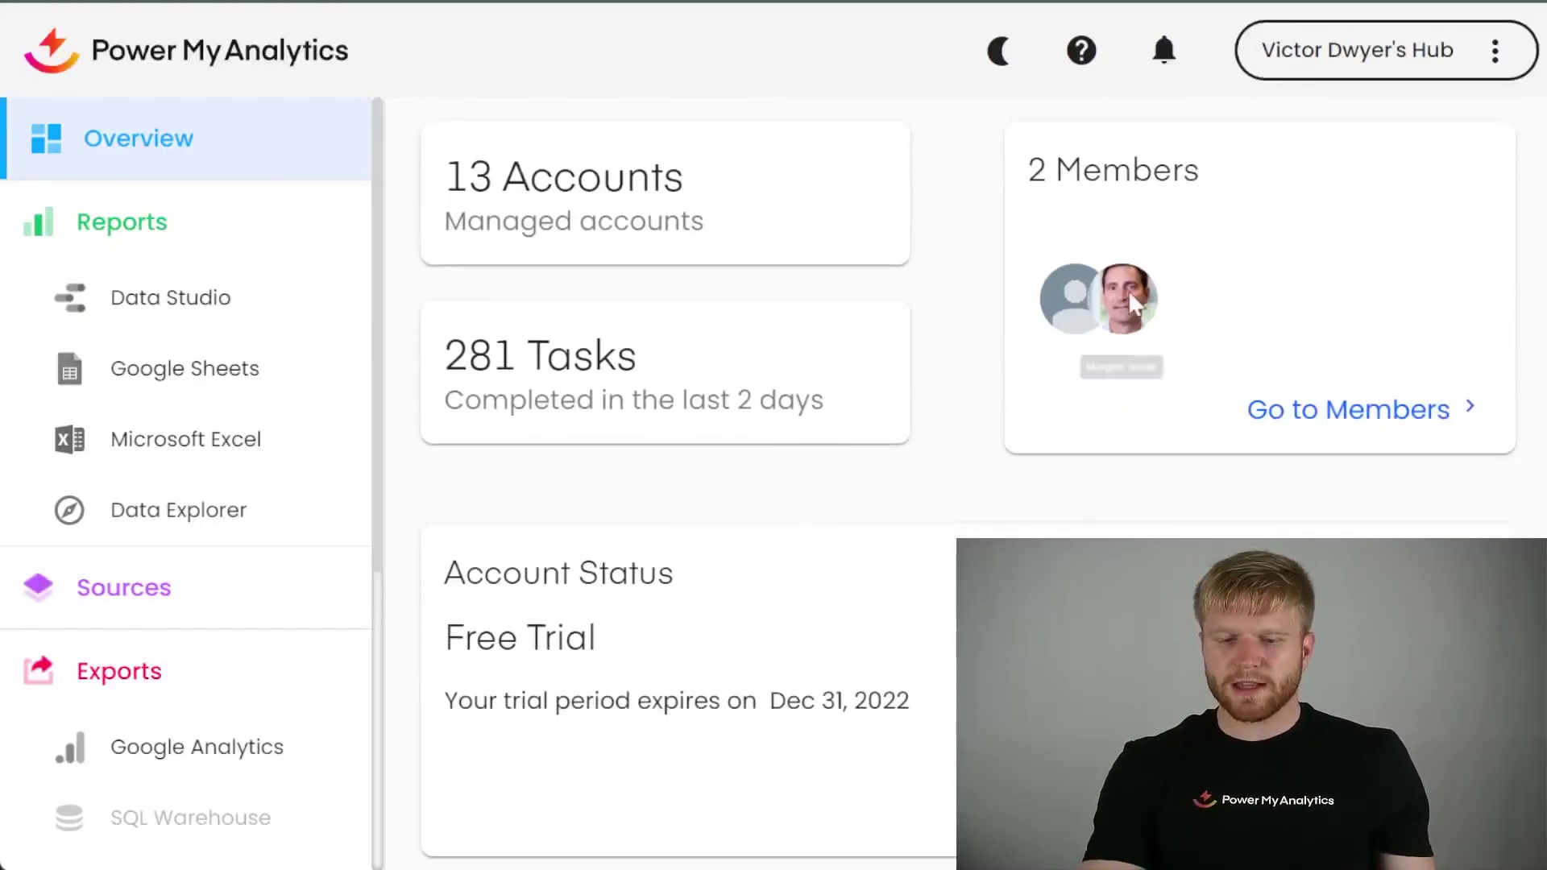
{"action": "left_click", "coordinate": [1337, 419]}
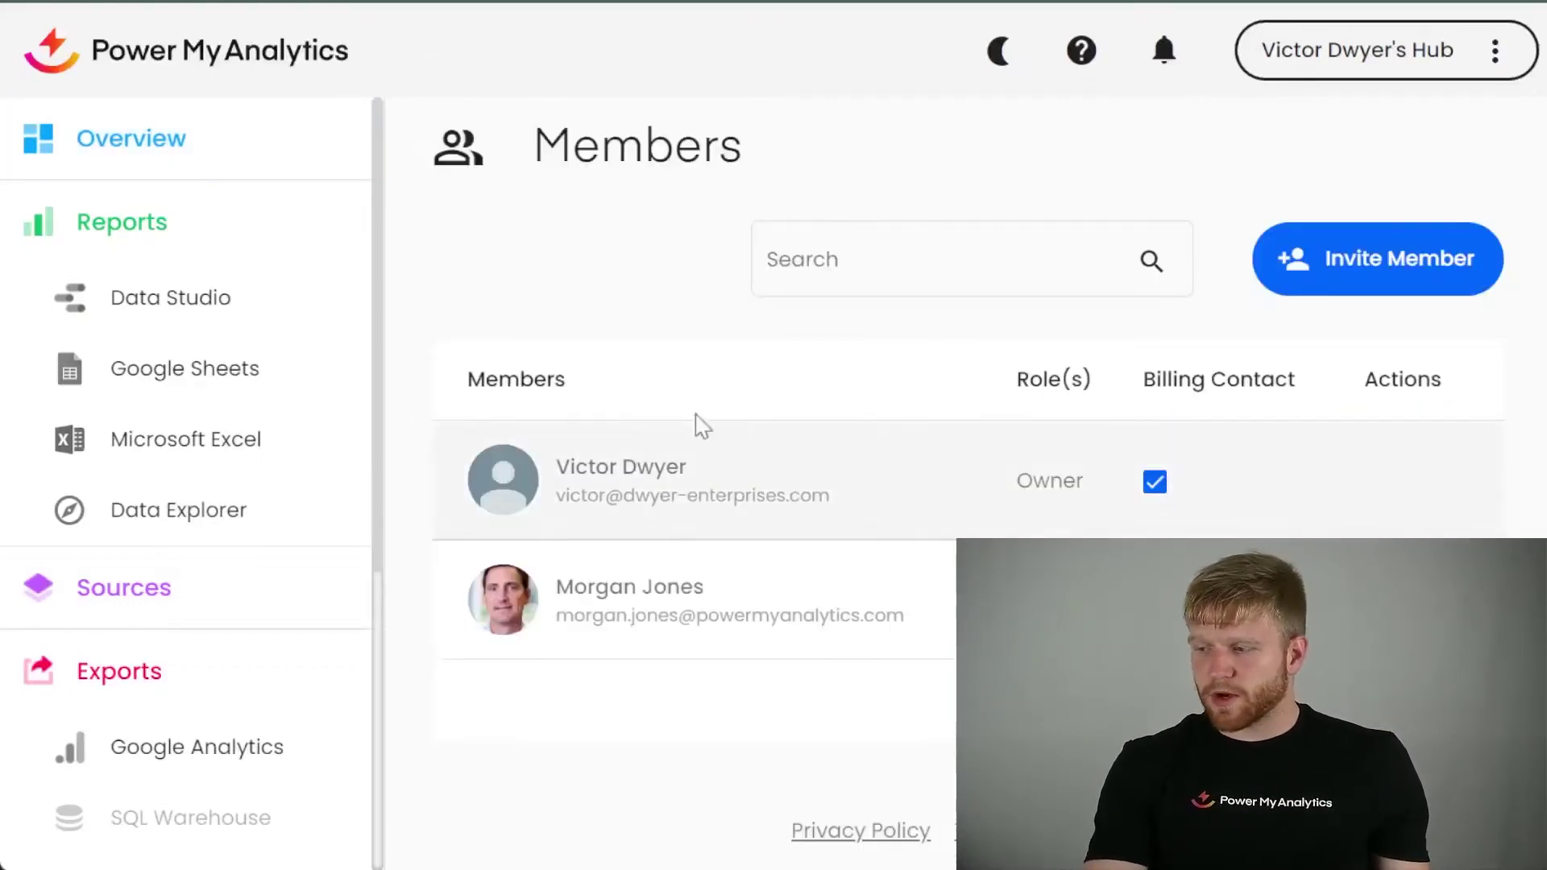
{"action": "key", "text": "alt+Left"}
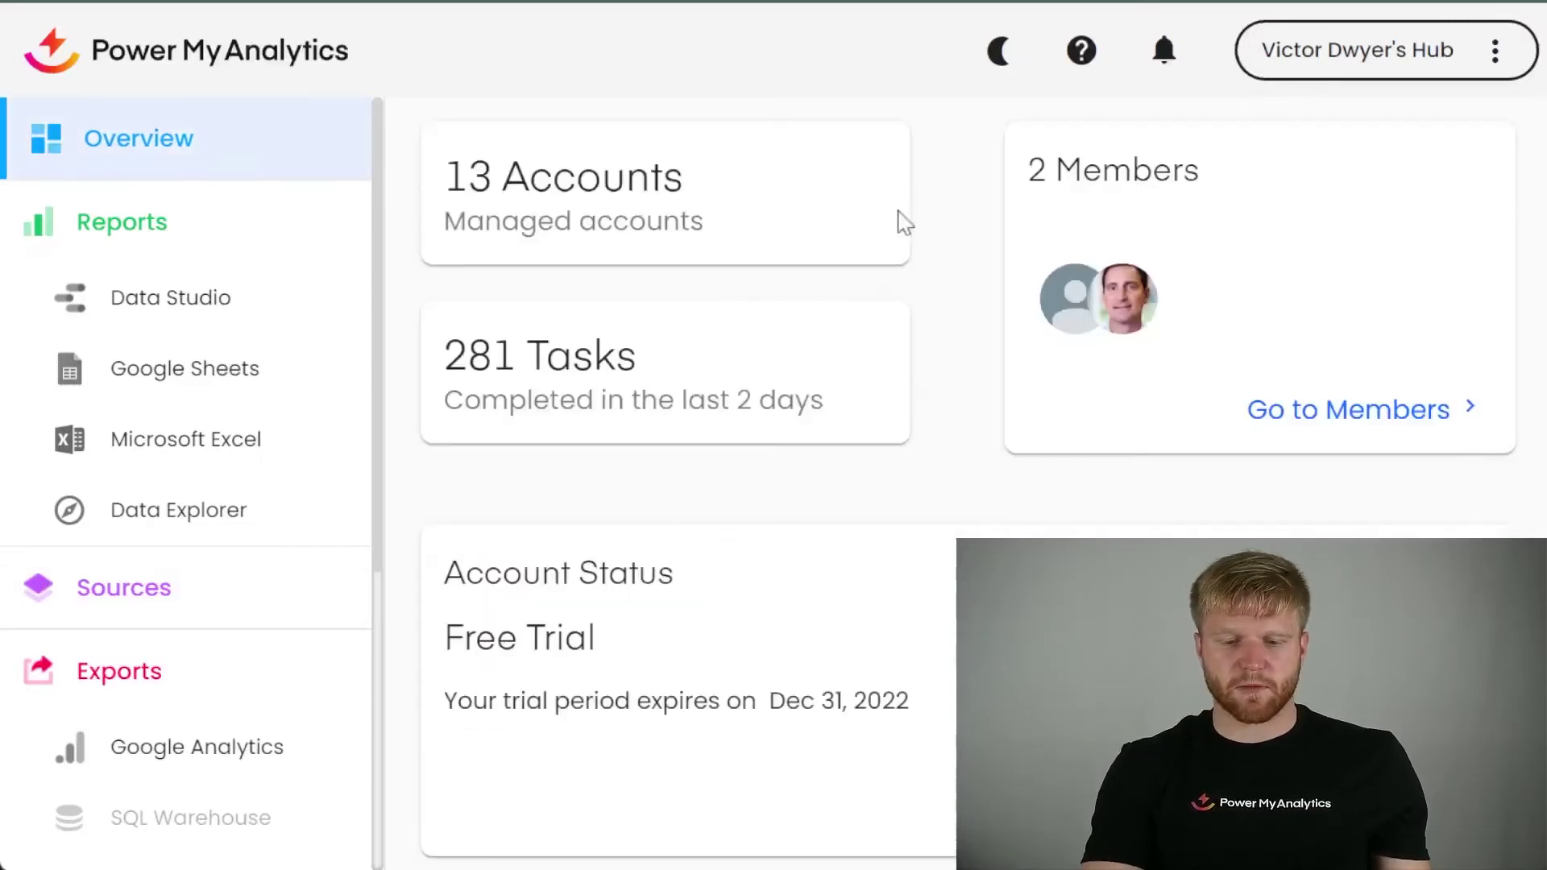
{"action": "scroll", "coordinate": [1128, 451], "scroll_direction": "up", "scroll_amount": 2}
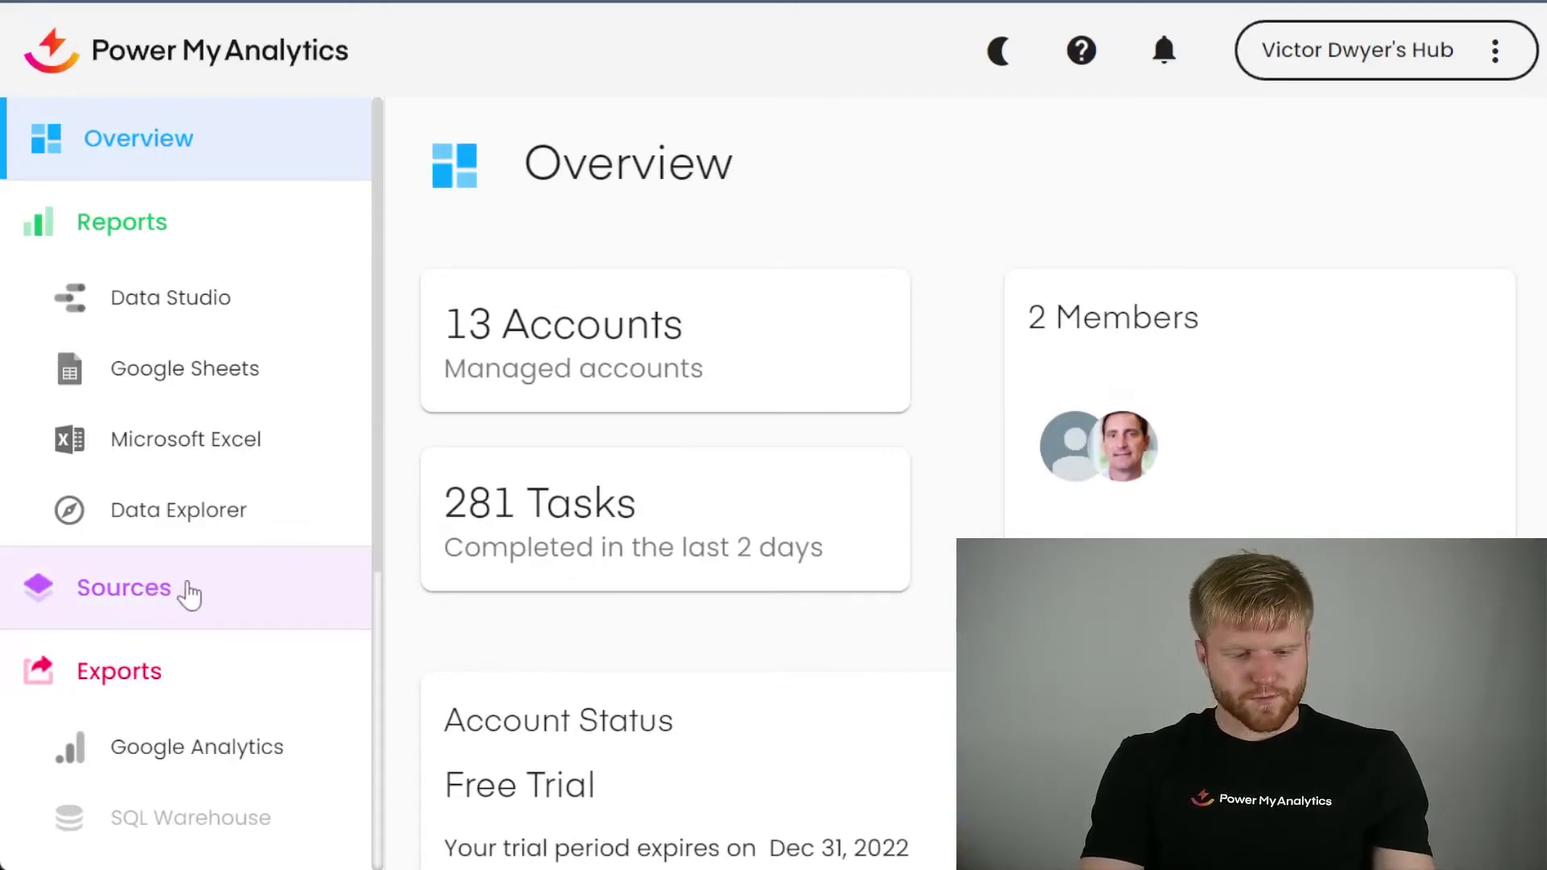
- Open the hub's data sources and view the providers offered for connecting a new account
{"action": "left_click", "coordinate": [219, 601]}
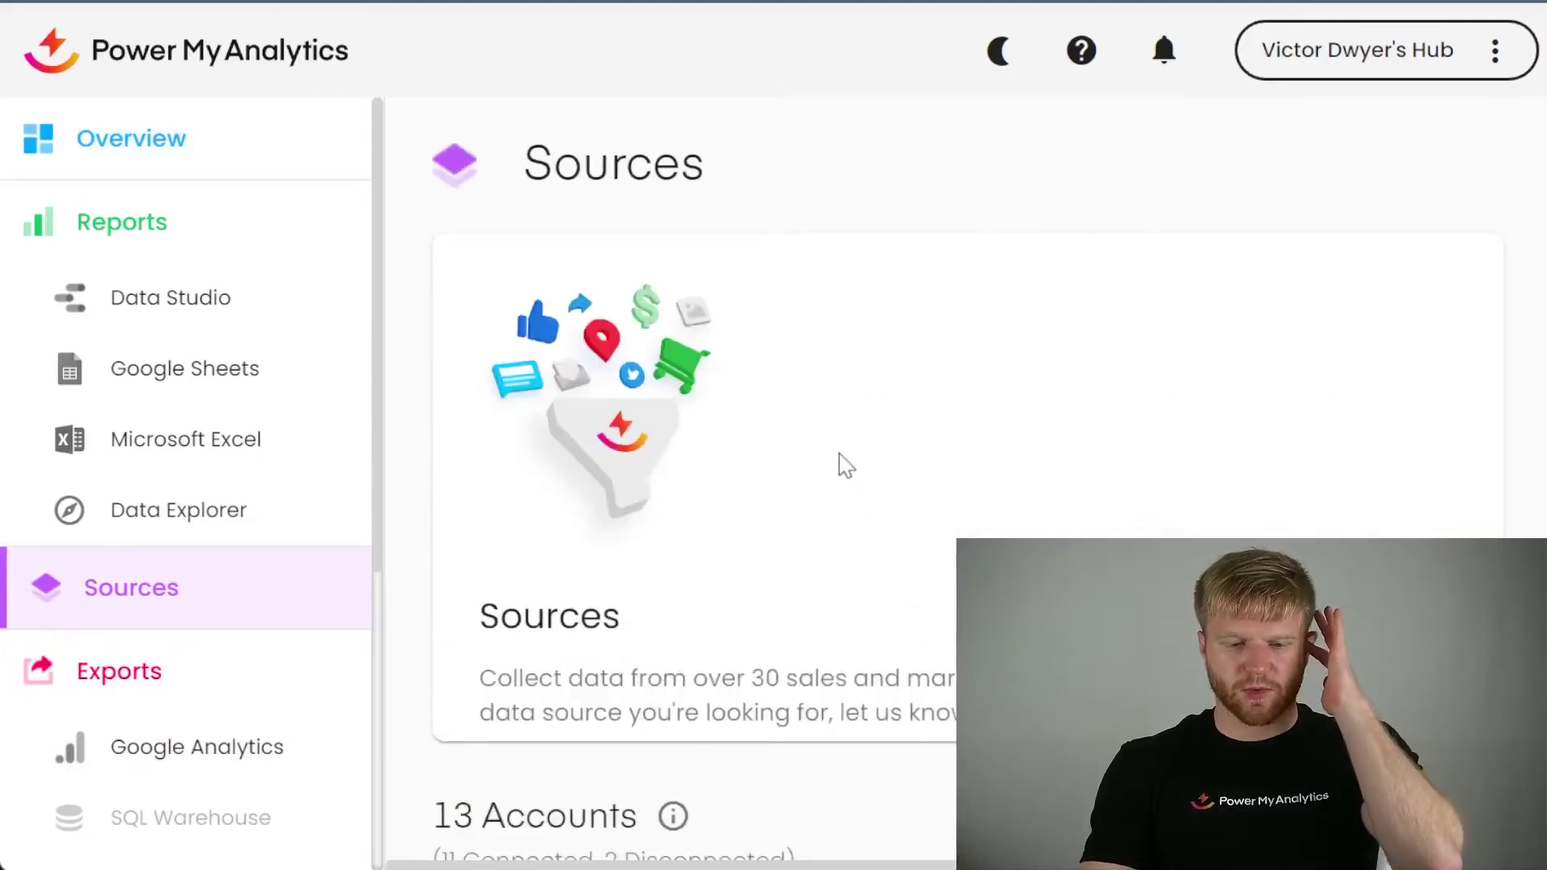
{"action": "scroll", "coordinate": [842, 465], "scroll_direction": "down", "scroll_amount": 2}
{"action": "scroll", "coordinate": [832, 466], "scroll_direction": "down", "scroll_amount": 2}
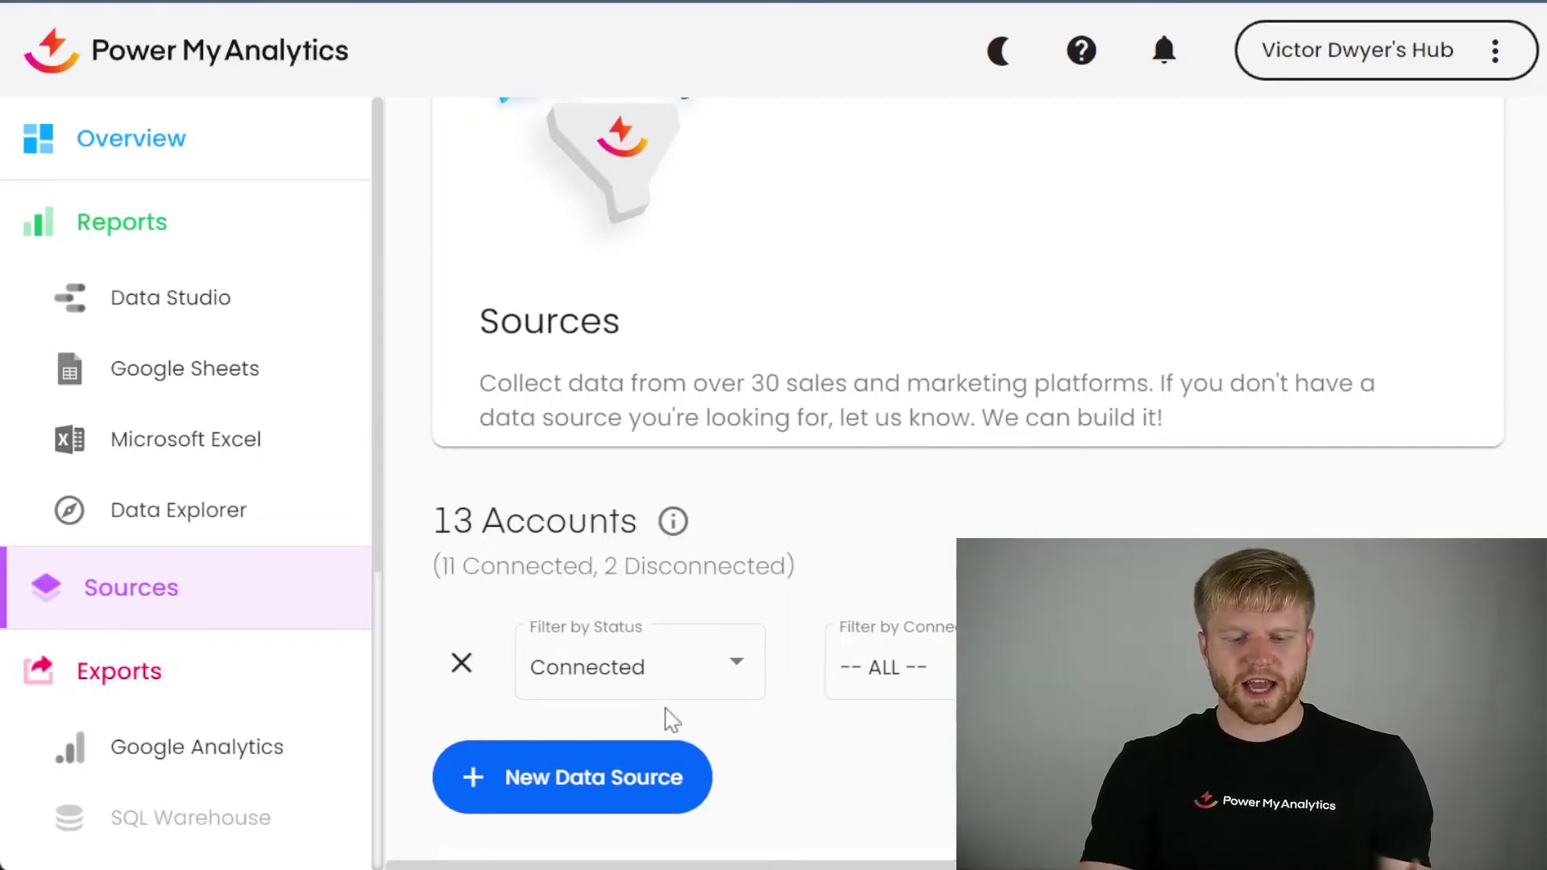
{"action": "left_click", "coordinate": [564, 776]}
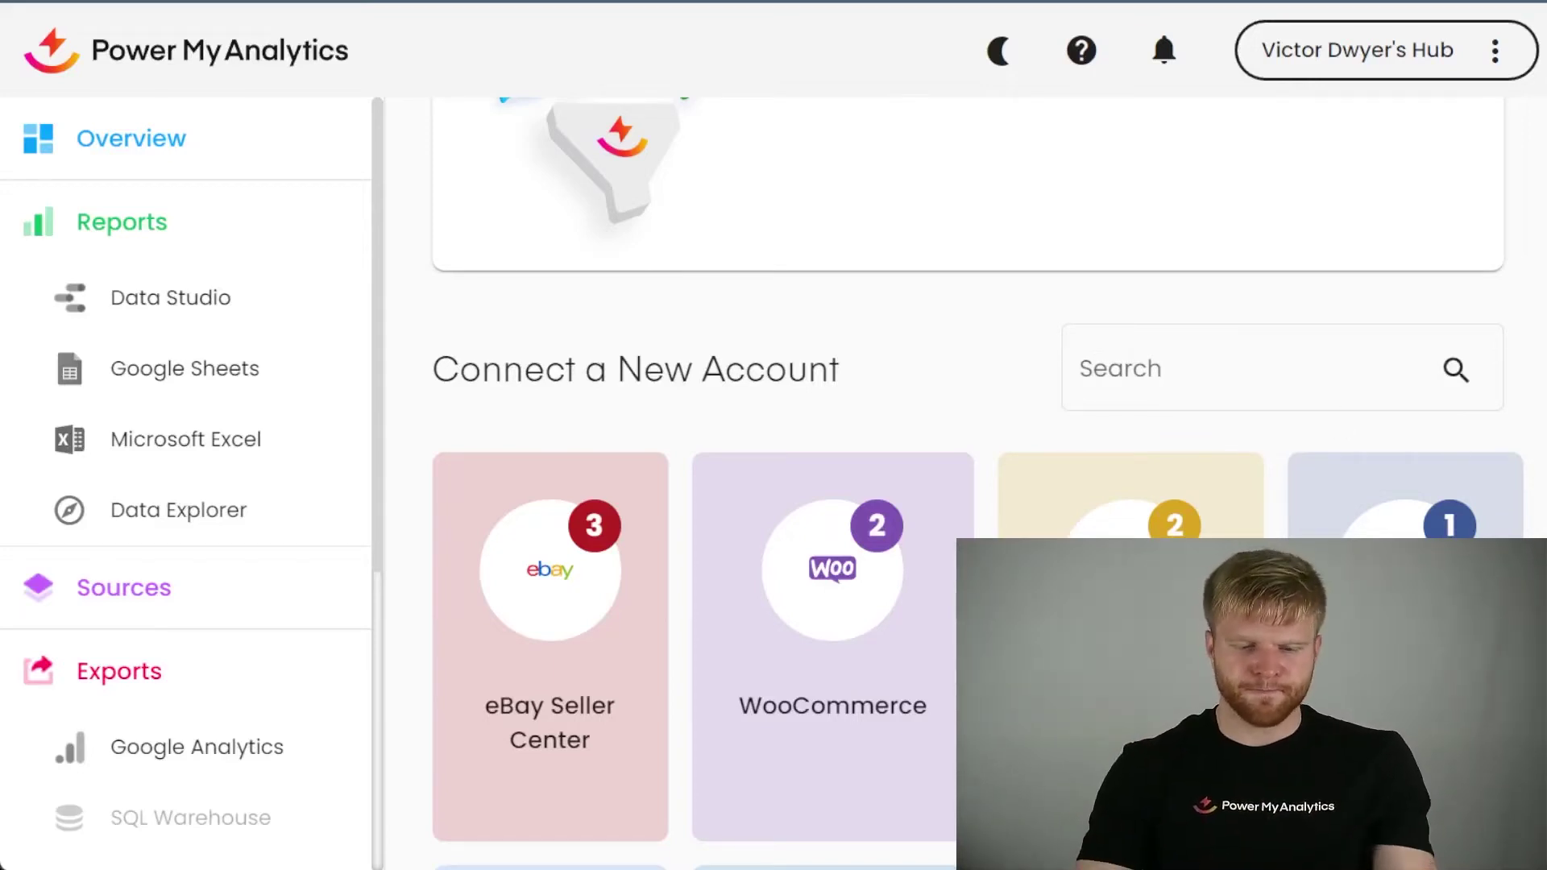
{"action": "scroll", "coordinate": [843, 428], "scroll_direction": "up", "scroll_amount": 4}
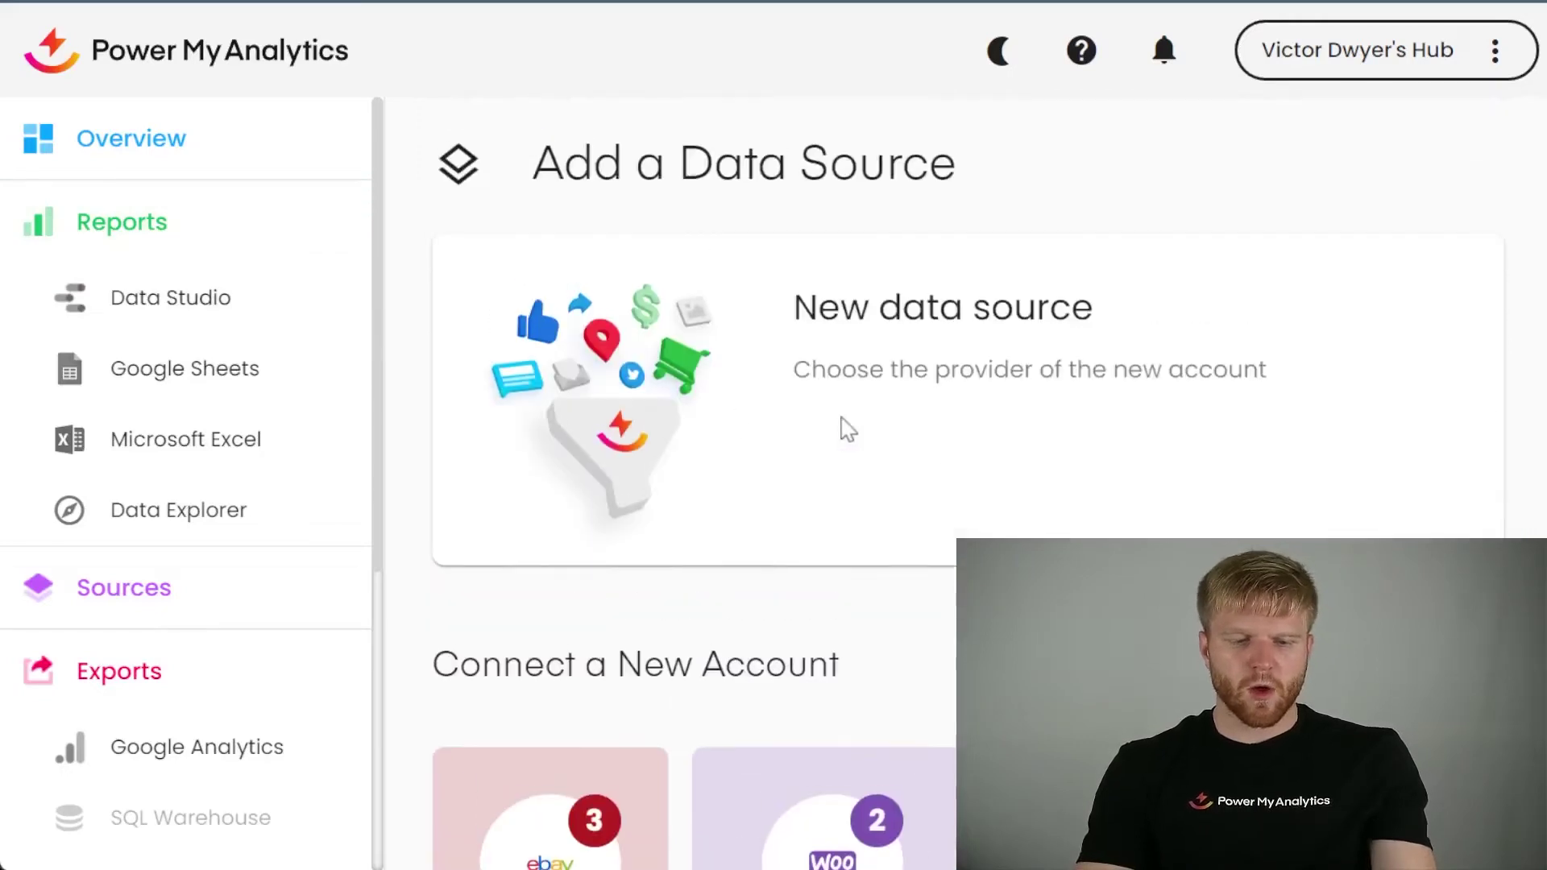
- Start a Data Studio report with the Facebook Ads connector from the connected accounts
{"action": "left_click", "coordinate": [140, 307]}
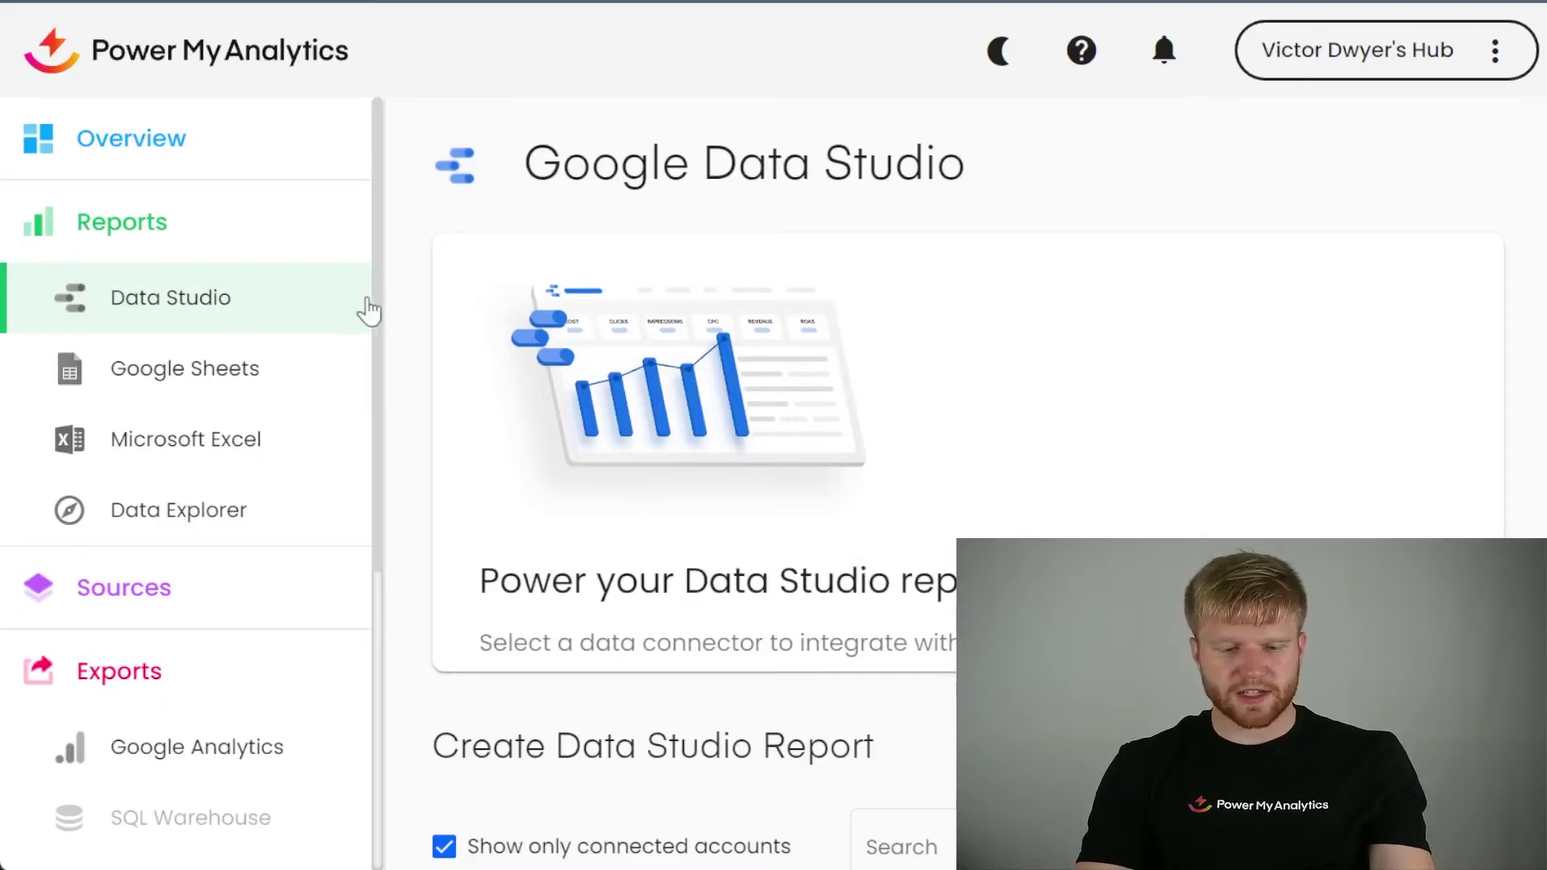
{"action": "scroll", "coordinate": [649, 307], "scroll_direction": "down", "scroll_amount": 8}
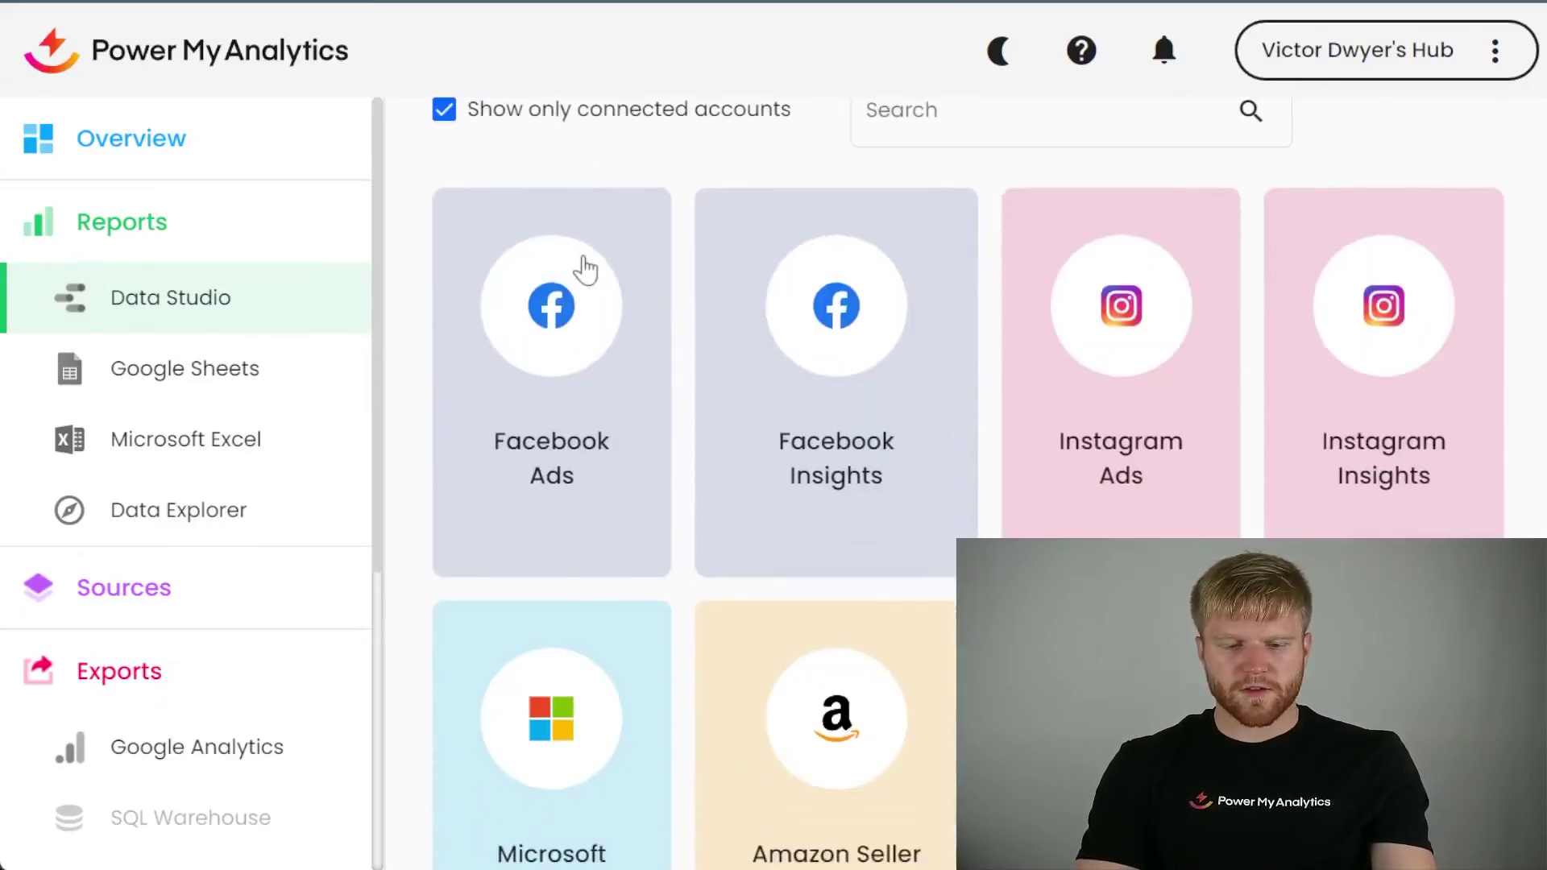
{"action": "left_click", "coordinate": [529, 363]}
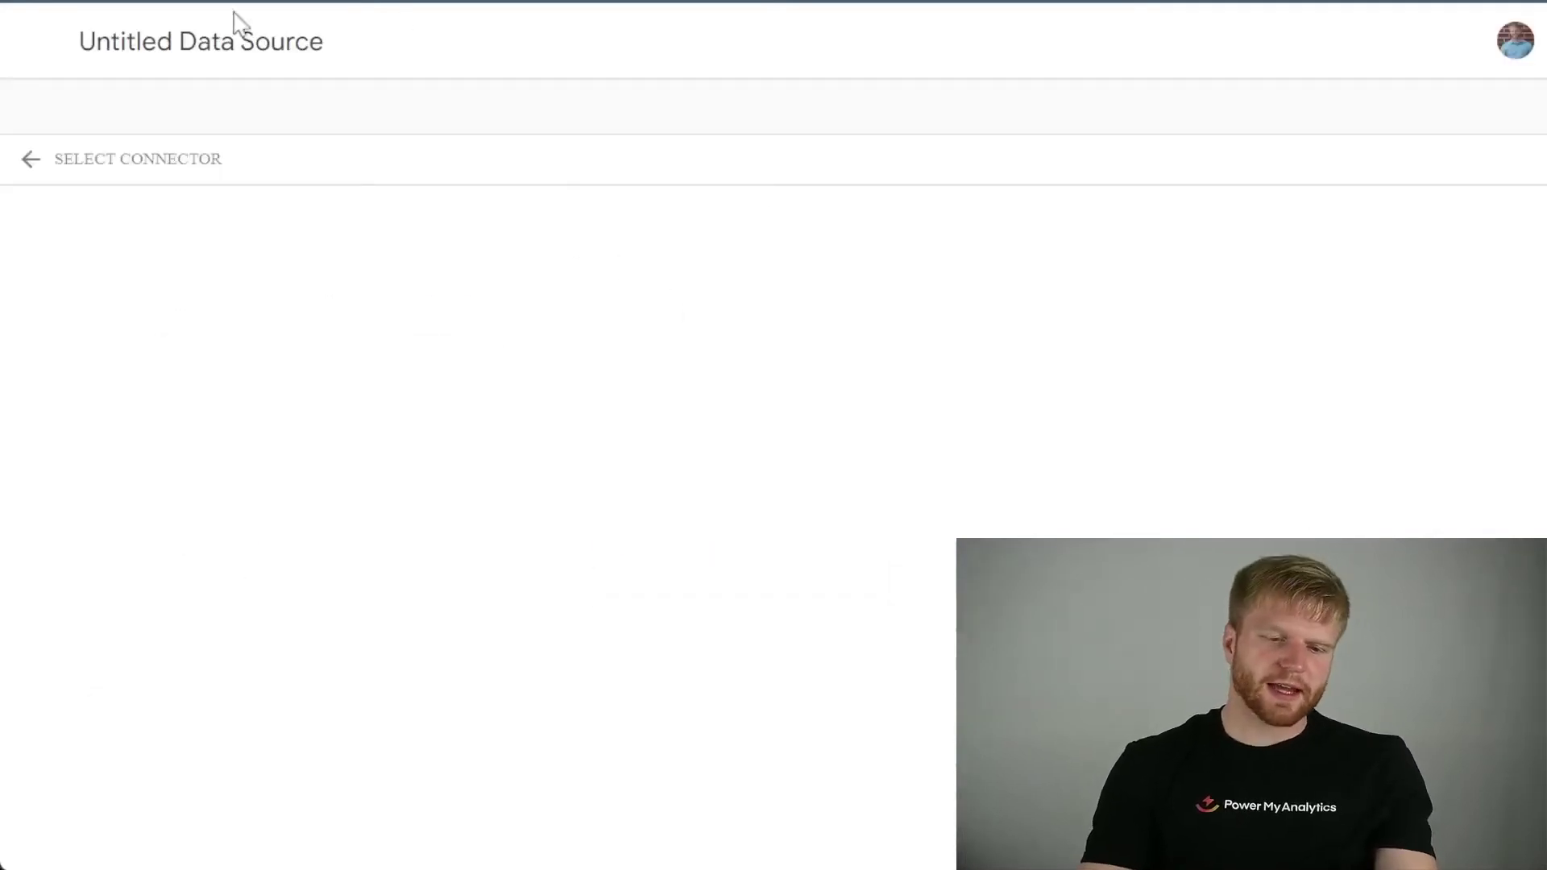
- Rename the untitled data source as "Fb Ads Client A"
{"action": "left_click", "coordinate": [239, 45]}
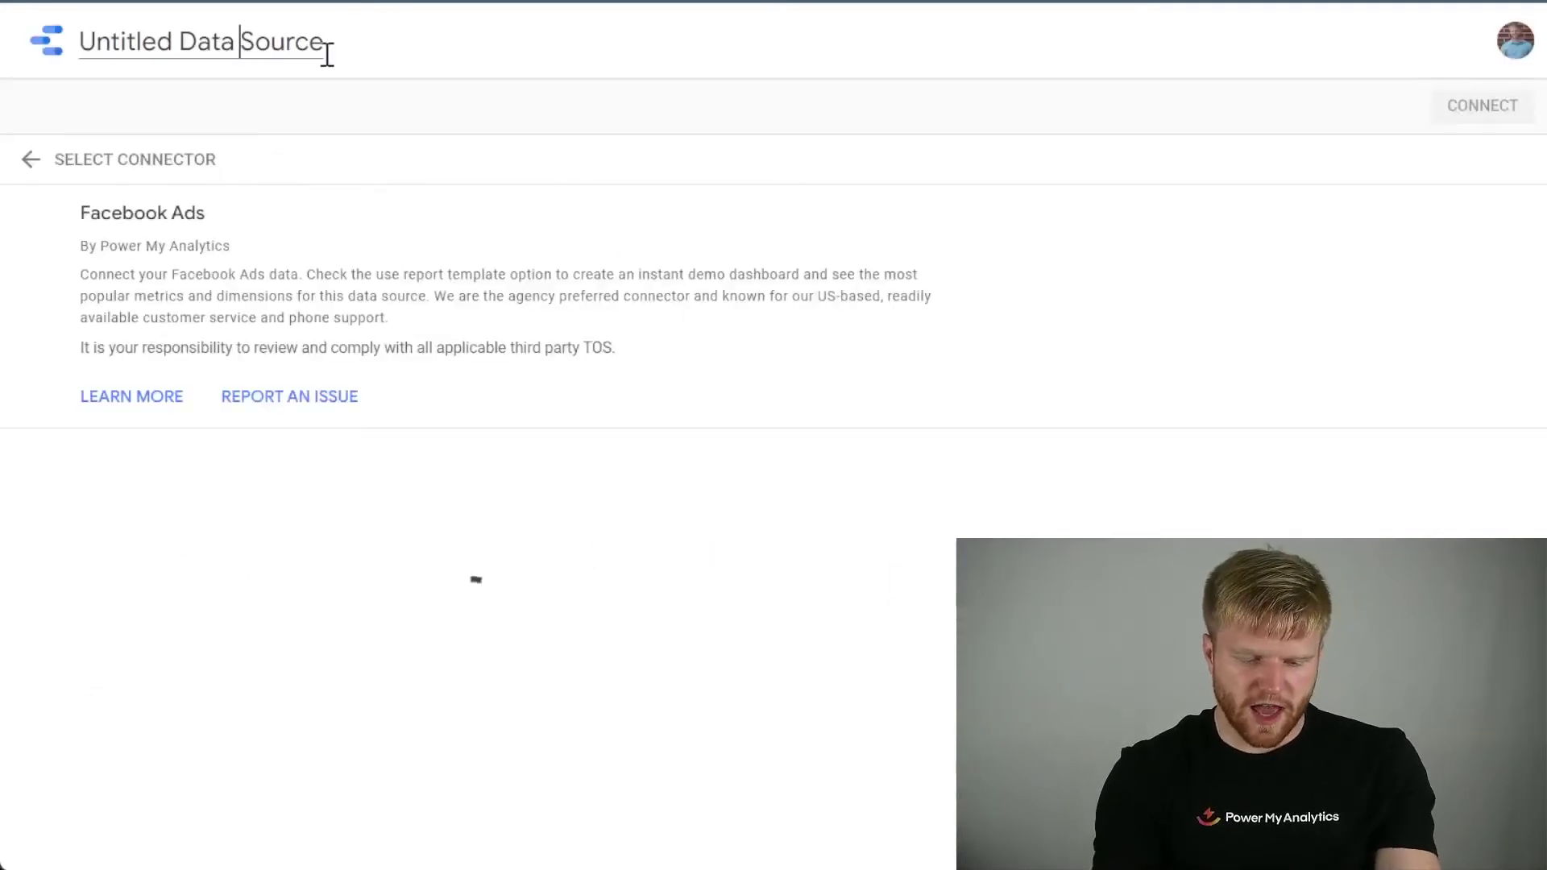
{"action": "key", "text": "ctrl+a"}
{"action": "type", "text": "Fb"}
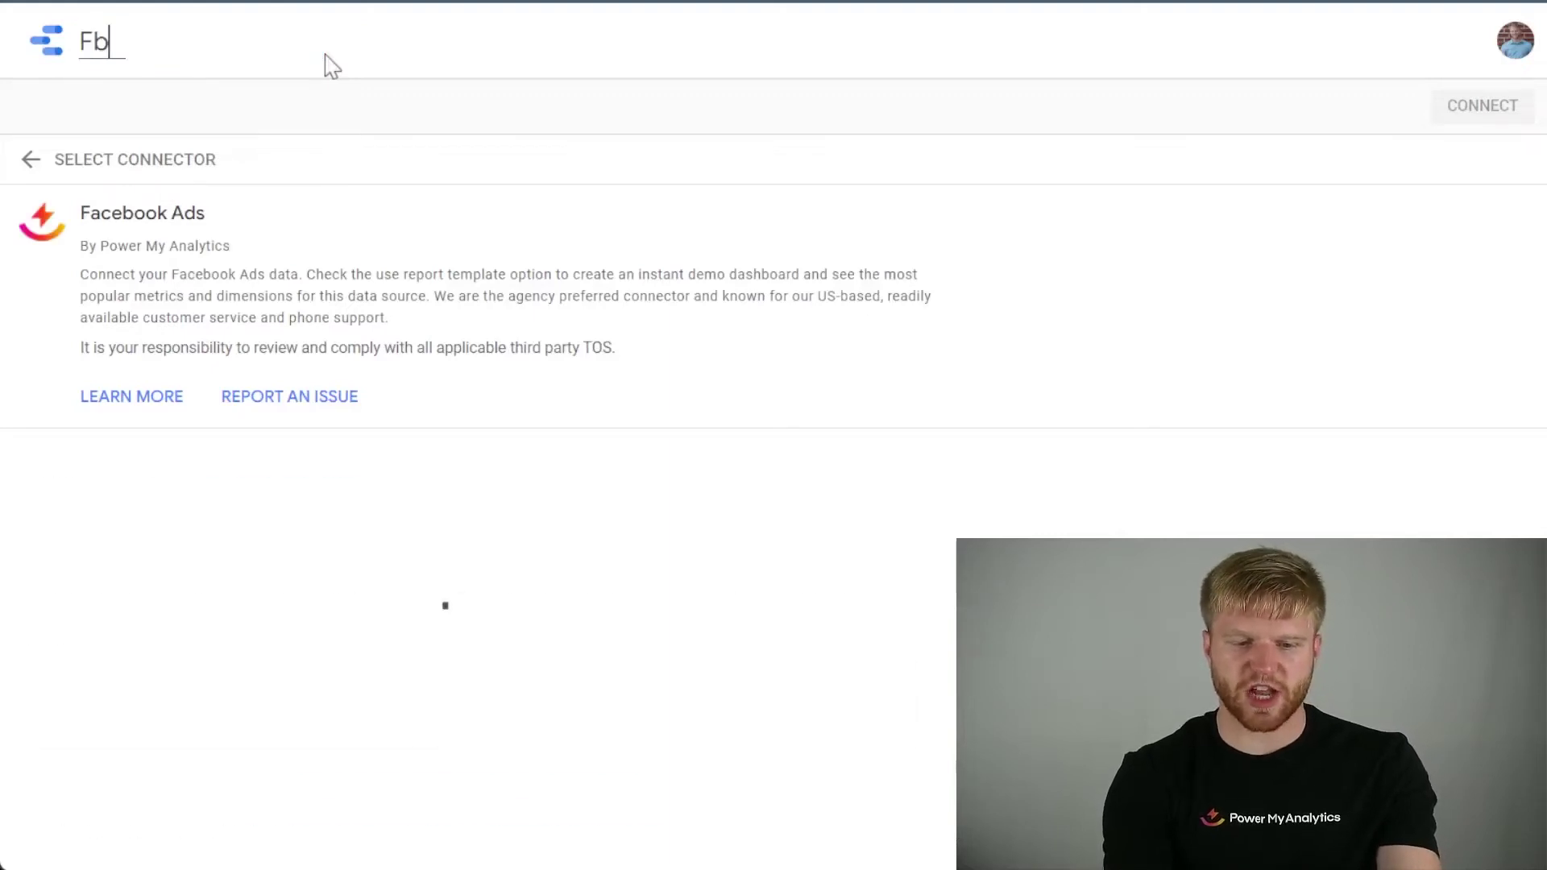
{"action": "type", "text": " Ads"}
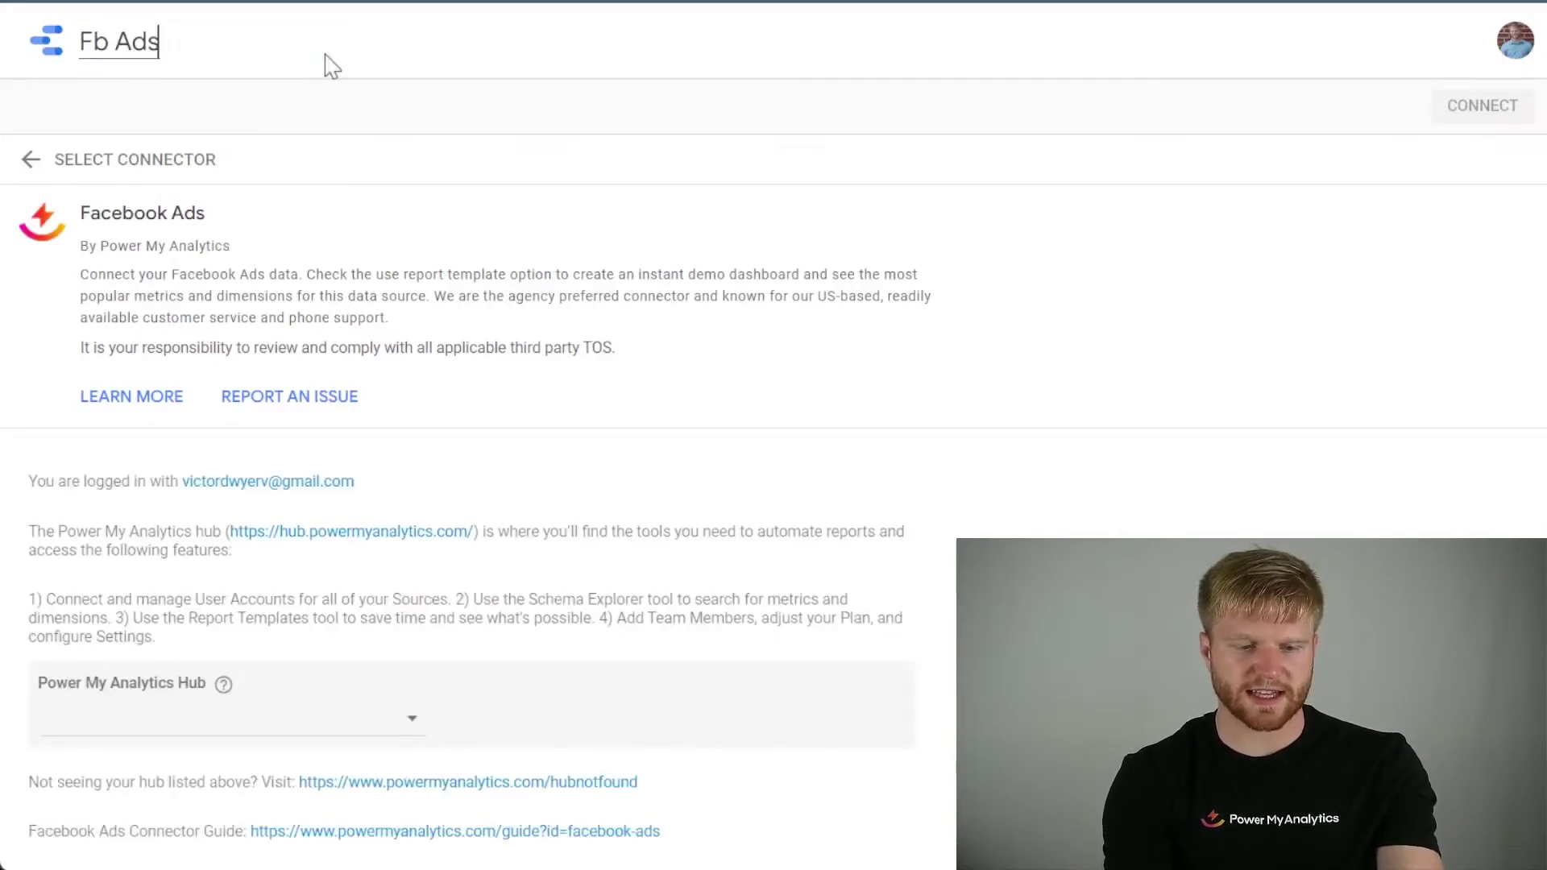
{"action": "type", "text": " Clinet"}
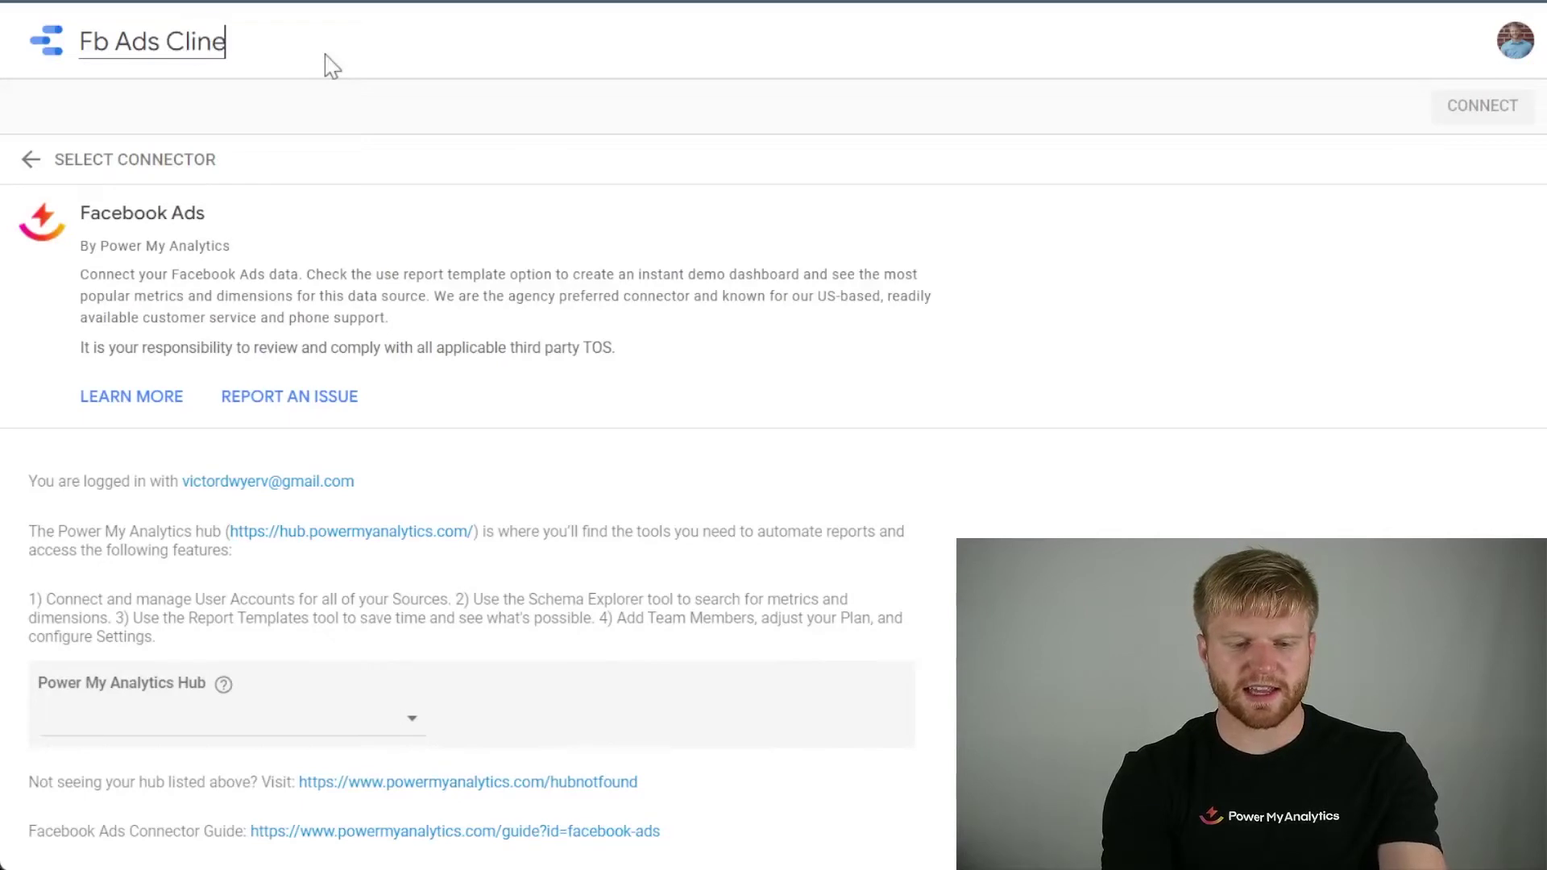
{"action": "key", "text": "BackSpace"}
{"action": "key", "text": "BackSpace"}
{"action": "key", "text": "BackSpace"}
{"action": "type", "text": "ent Name"}
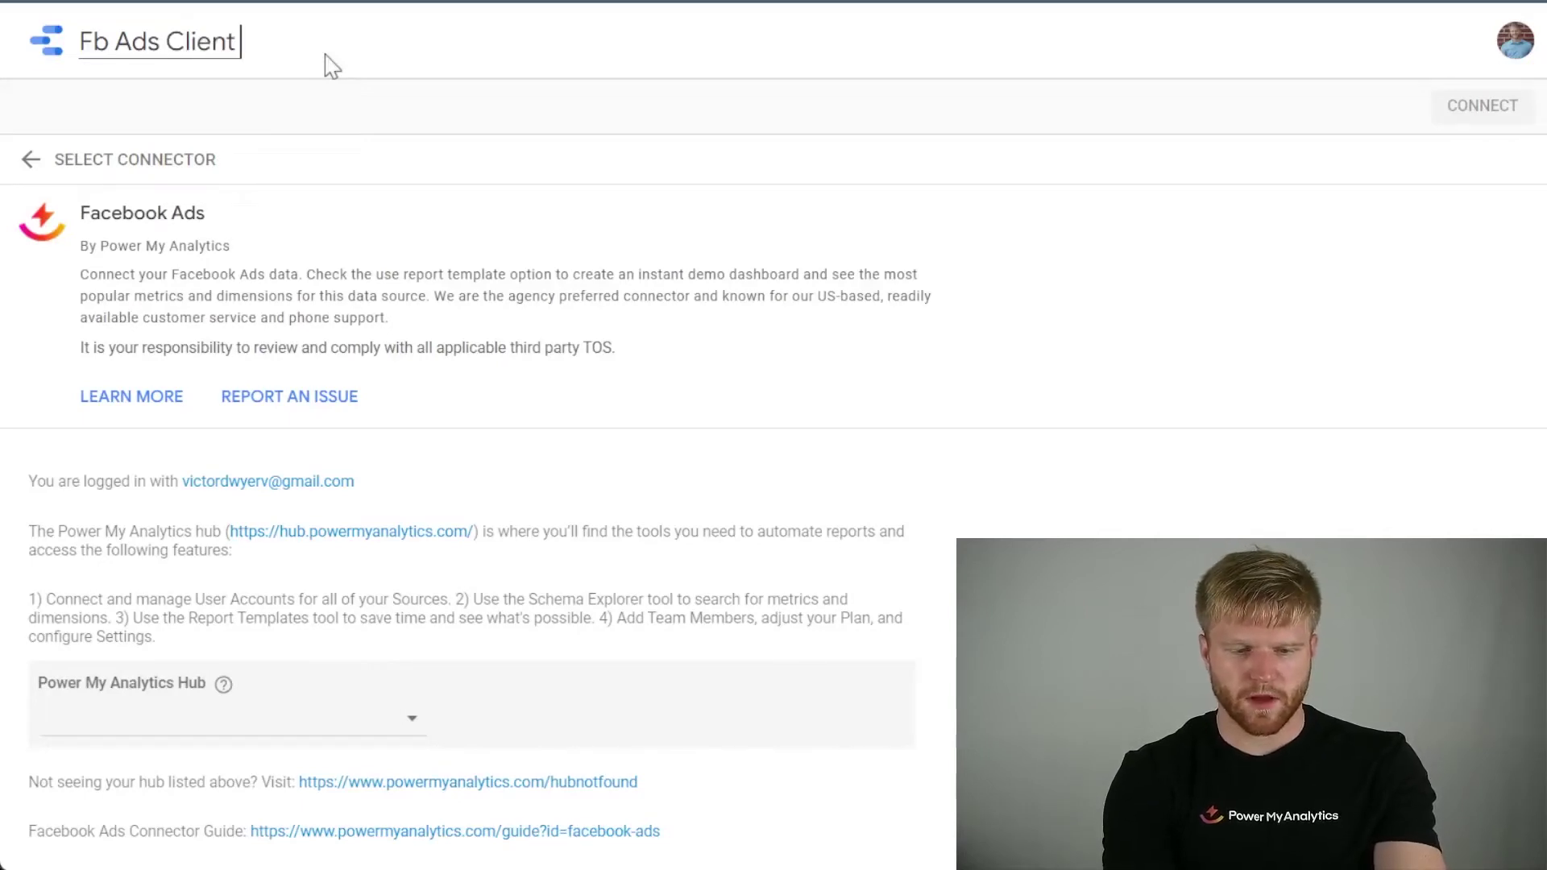
{"action": "key", "text": "BackSpace"}
{"action": "key", "text": "BackSpace"}
{"action": "key", "text": "BackSpace"}
{"action": "key", "text": "BackSpace"}
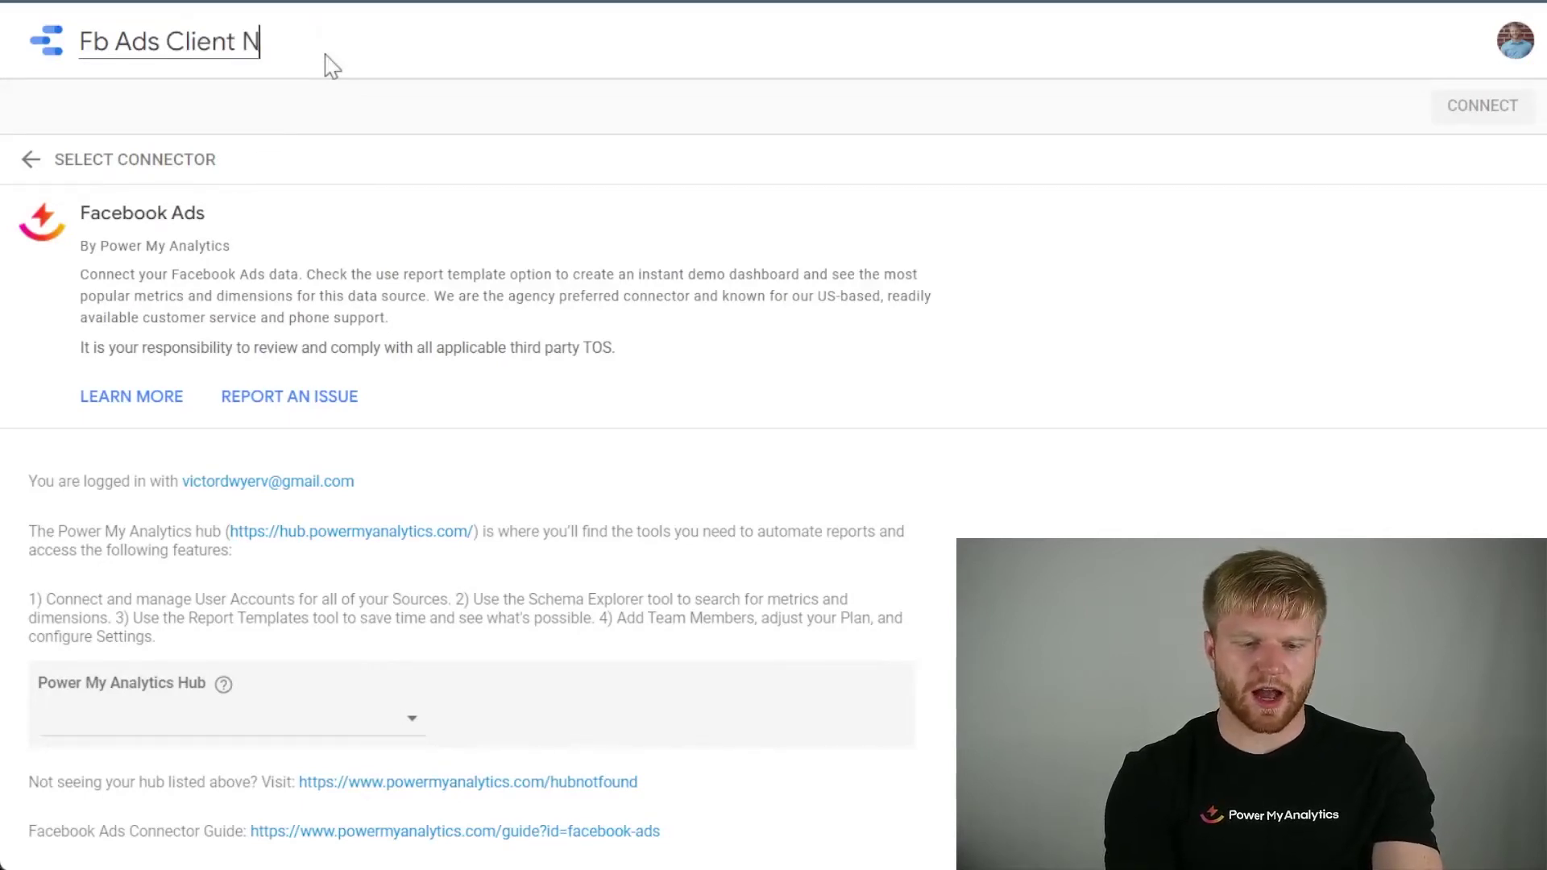
{"action": "type", "text": "A"}
{"action": "key", "text": "Return"}
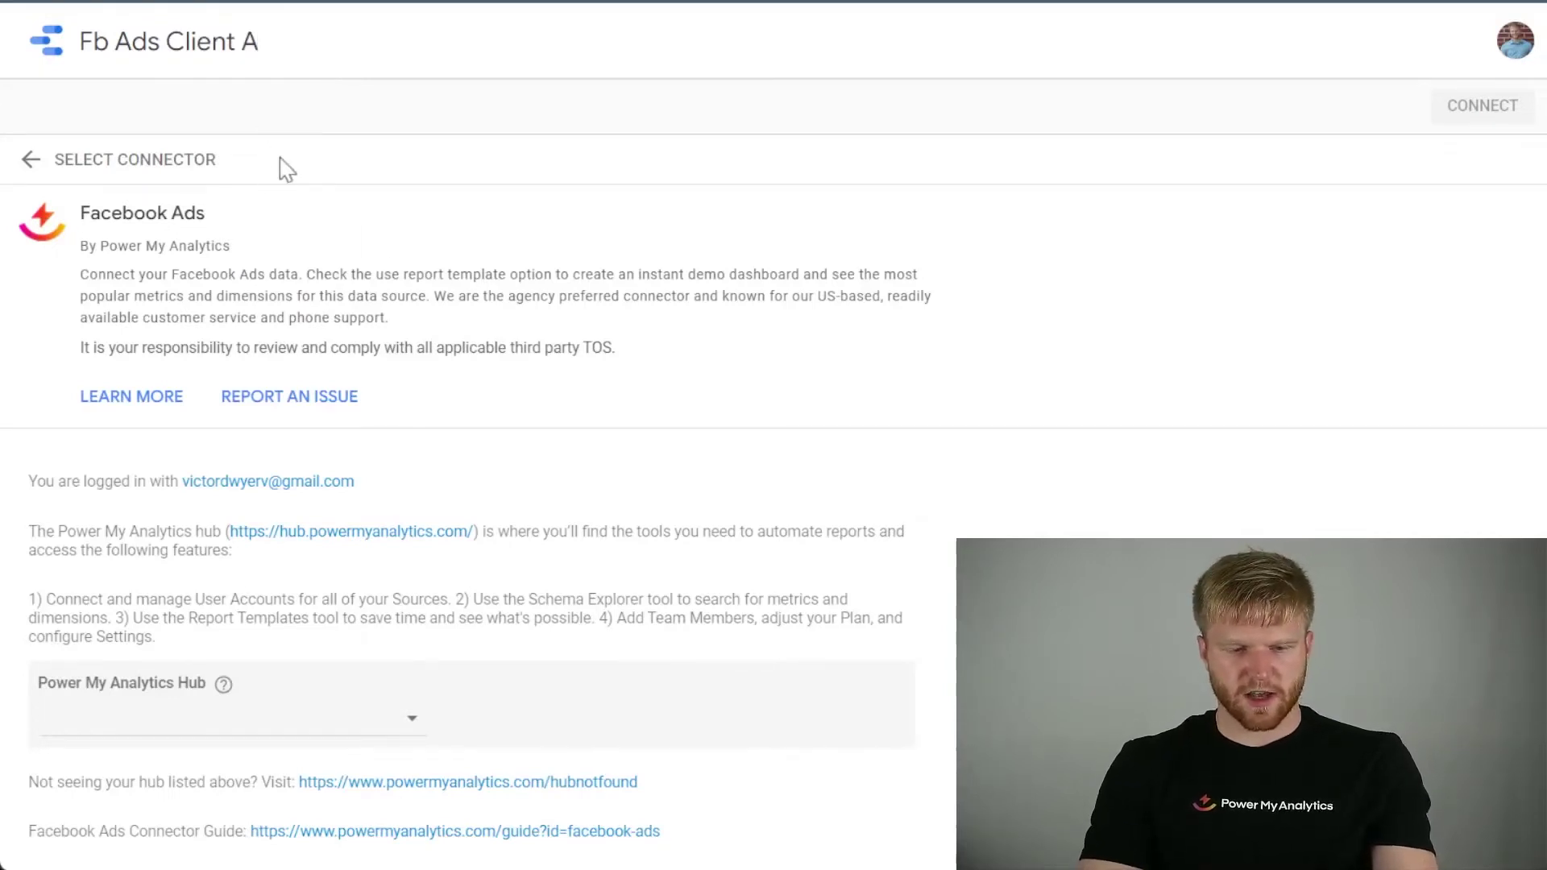
- Select Dwyer Enterprises as the Power My Analytics hub and continue to the remaining connector parameters
{"action": "scroll", "coordinate": [372, 540], "scroll_direction": "down", "scroll_amount": 2}
{"action": "left_click", "coordinate": [338, 581]}
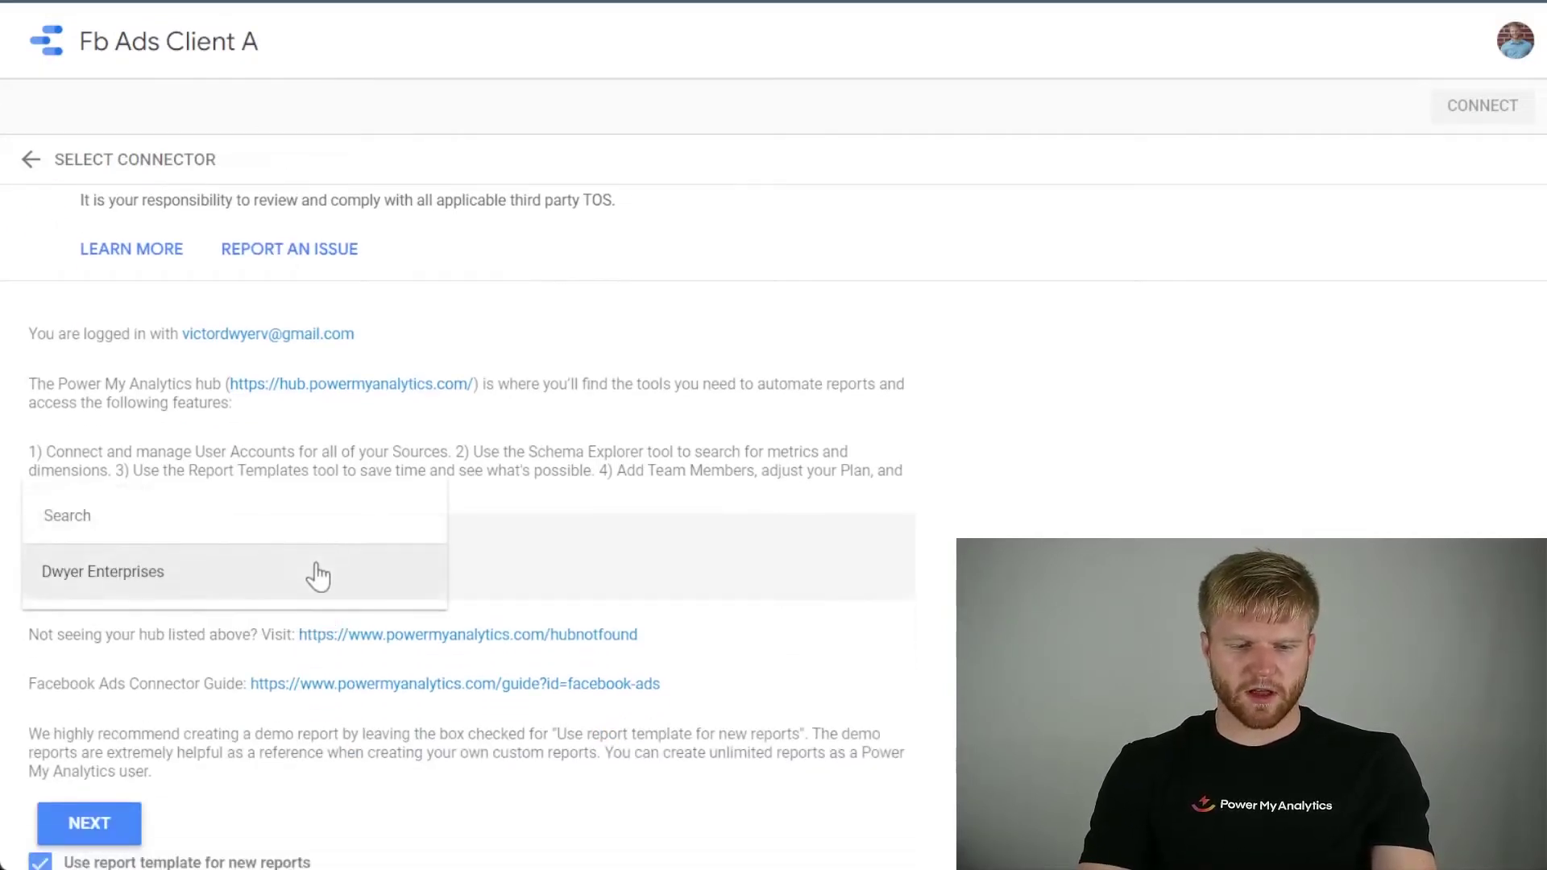
{"action": "left_click", "coordinate": [215, 592]}
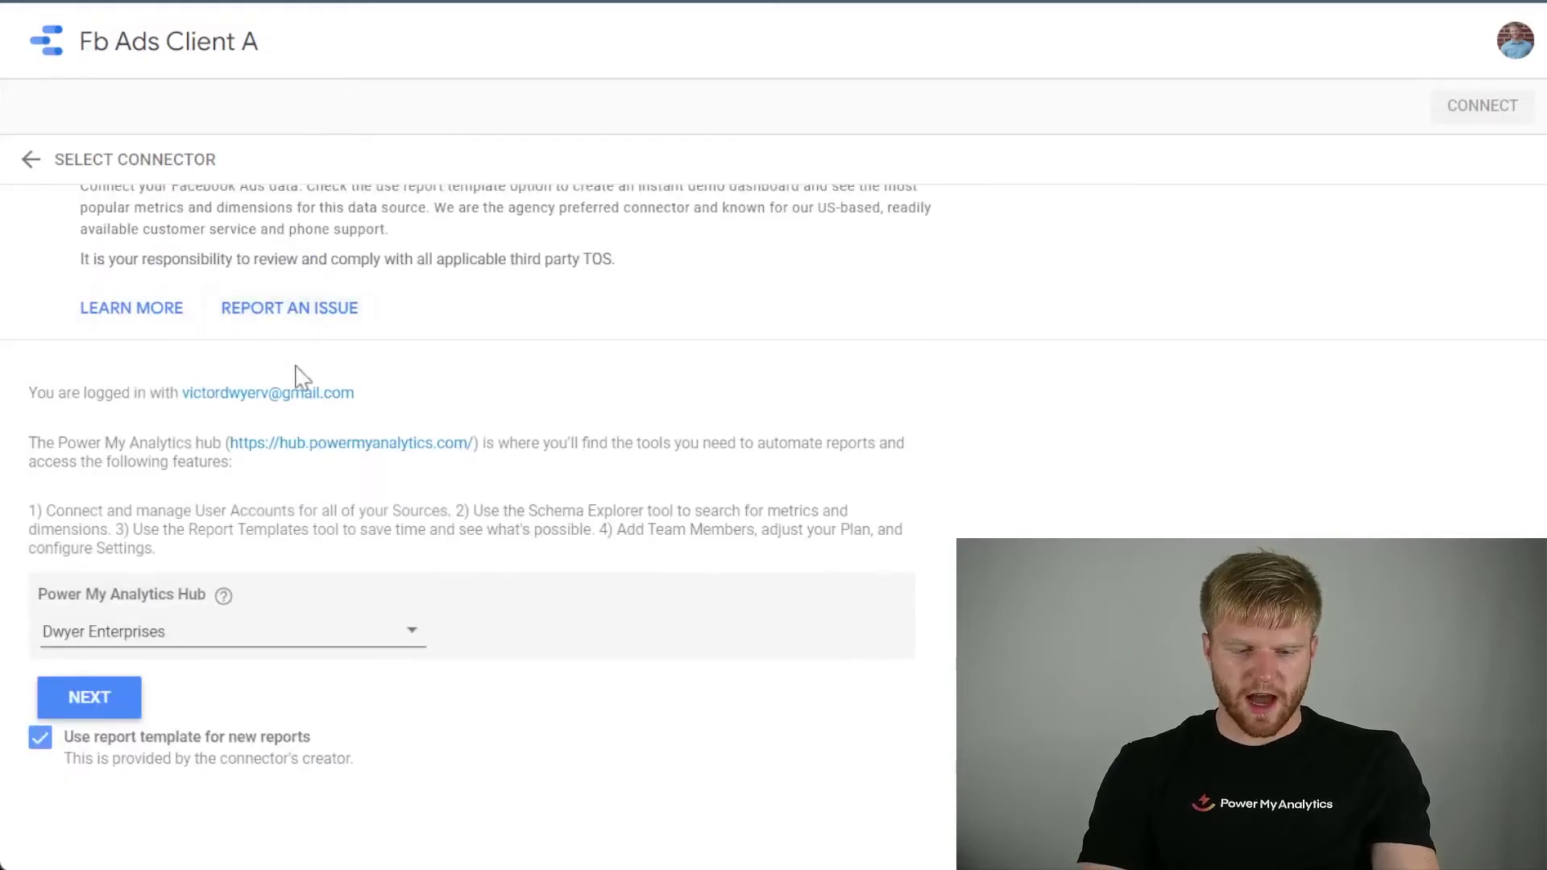
{"action": "left_click", "coordinate": [95, 698]}
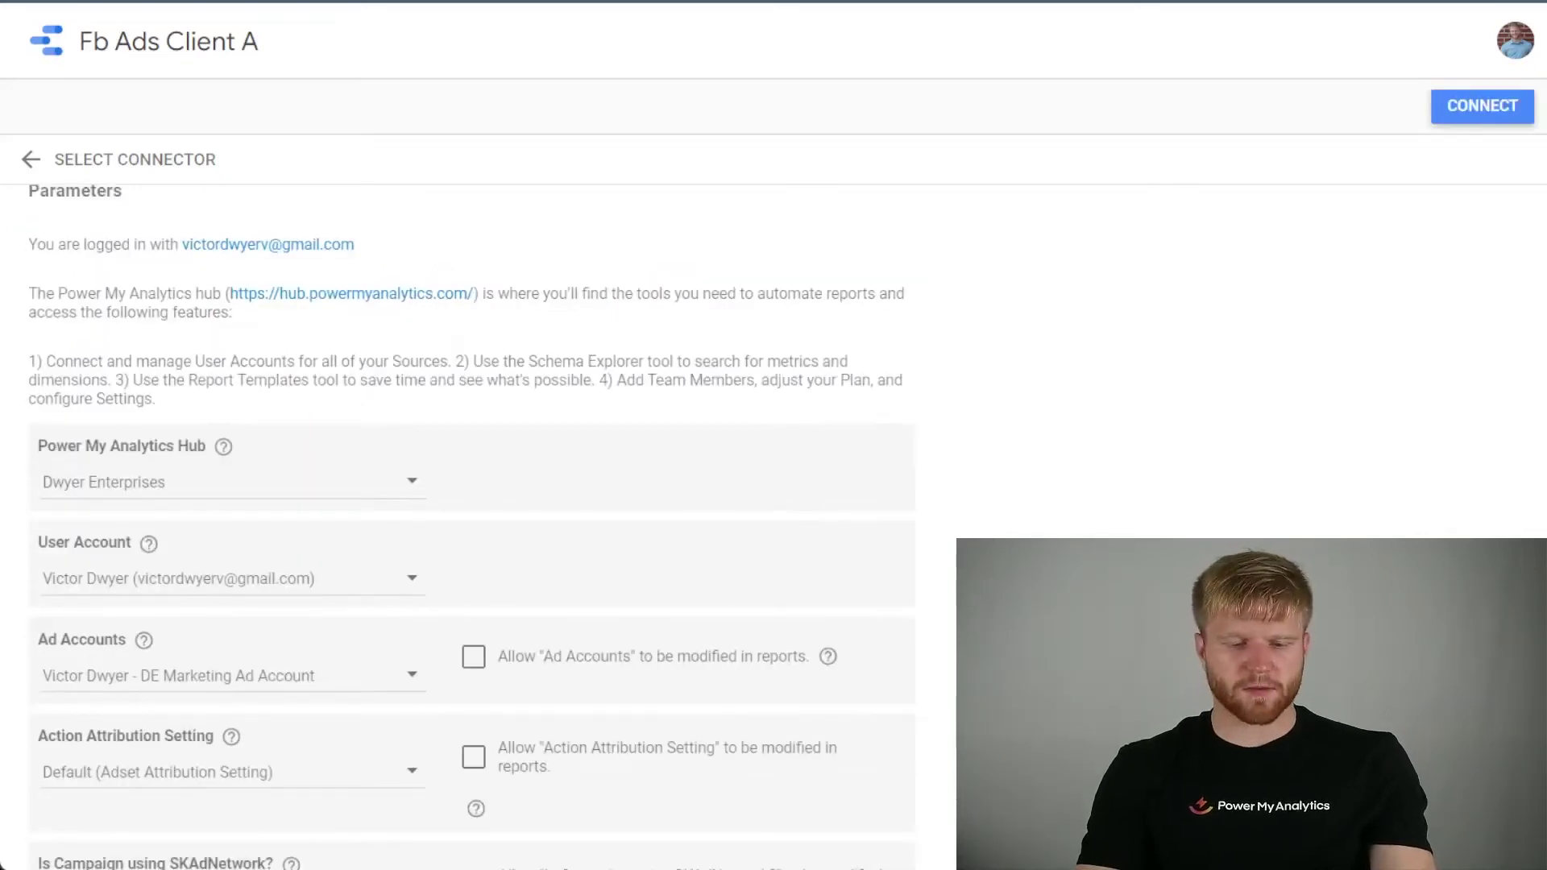
- Review the Facebook Ads parameters and connect the Client A data source with the report template option enabled
{"action": "scroll", "coordinate": [471, 524], "scroll_direction": "down", "scroll_amount": 2}
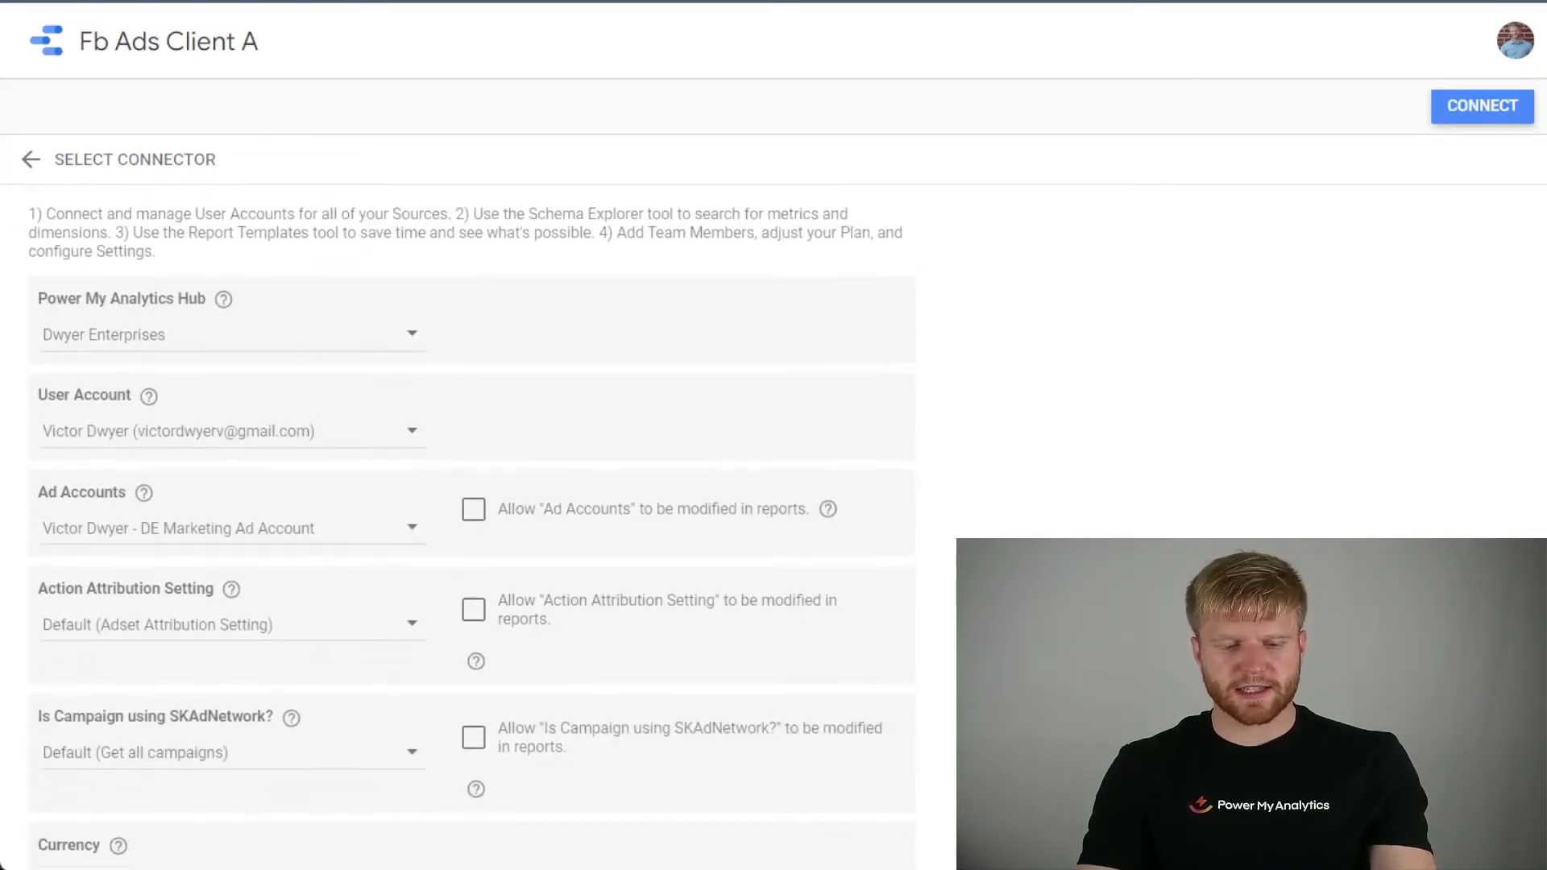
{"action": "mouse_move", "coordinate": [144, 492]}
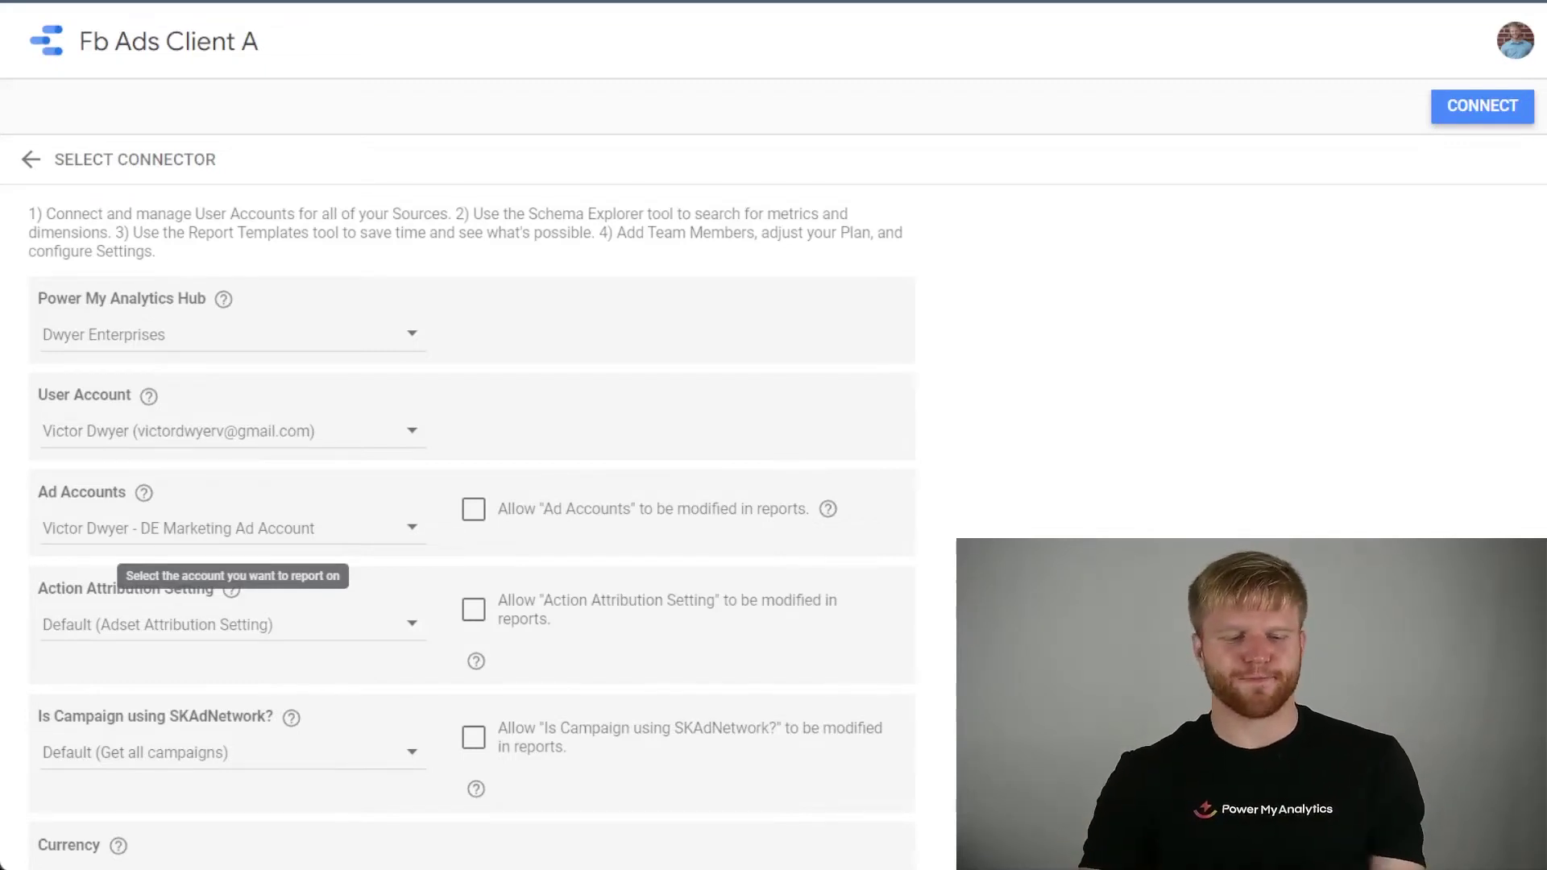
{"action": "scroll", "coordinate": [472, 524], "scroll_direction": "down", "scroll_amount": 2}
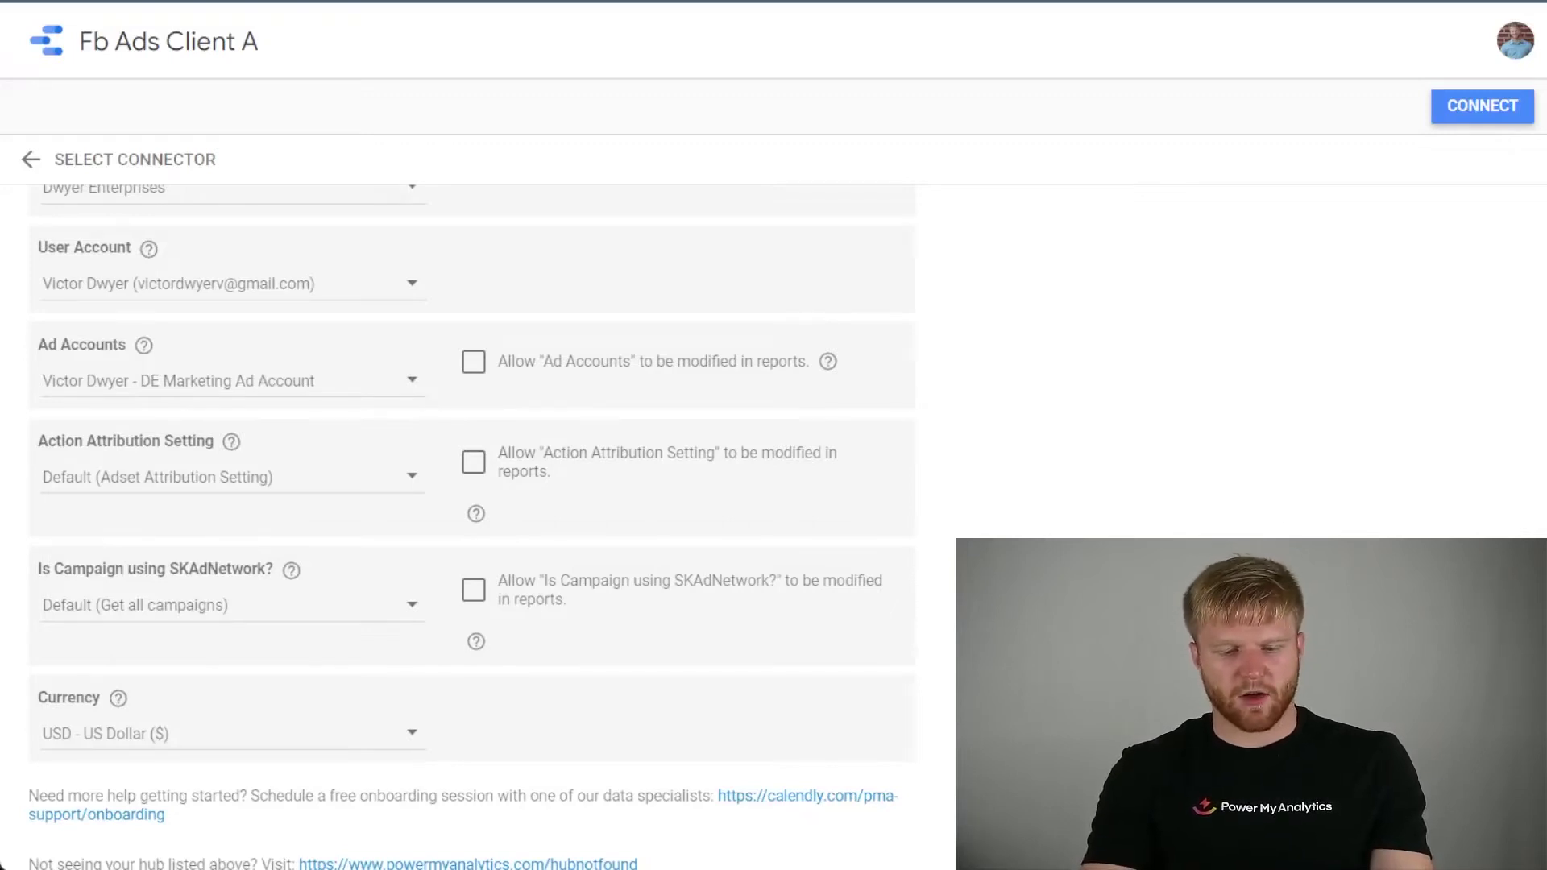
{"action": "scroll", "coordinate": [291, 569], "scroll_direction": "down", "scroll_amount": 5}
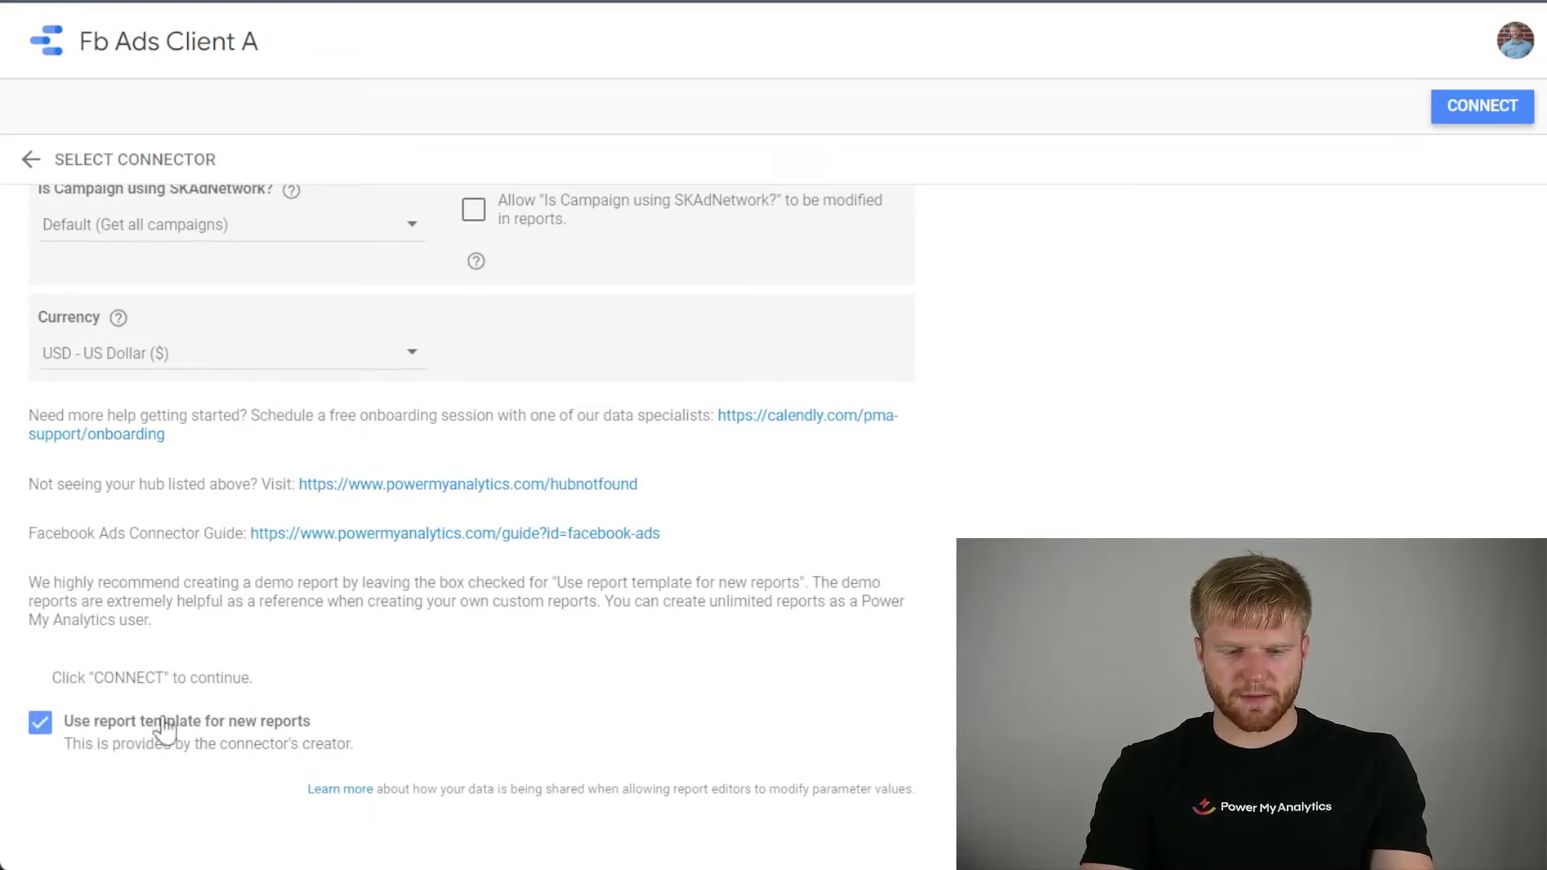
{"action": "scroll", "coordinate": [169, 645], "scroll_direction": "up", "scroll_amount": 10}
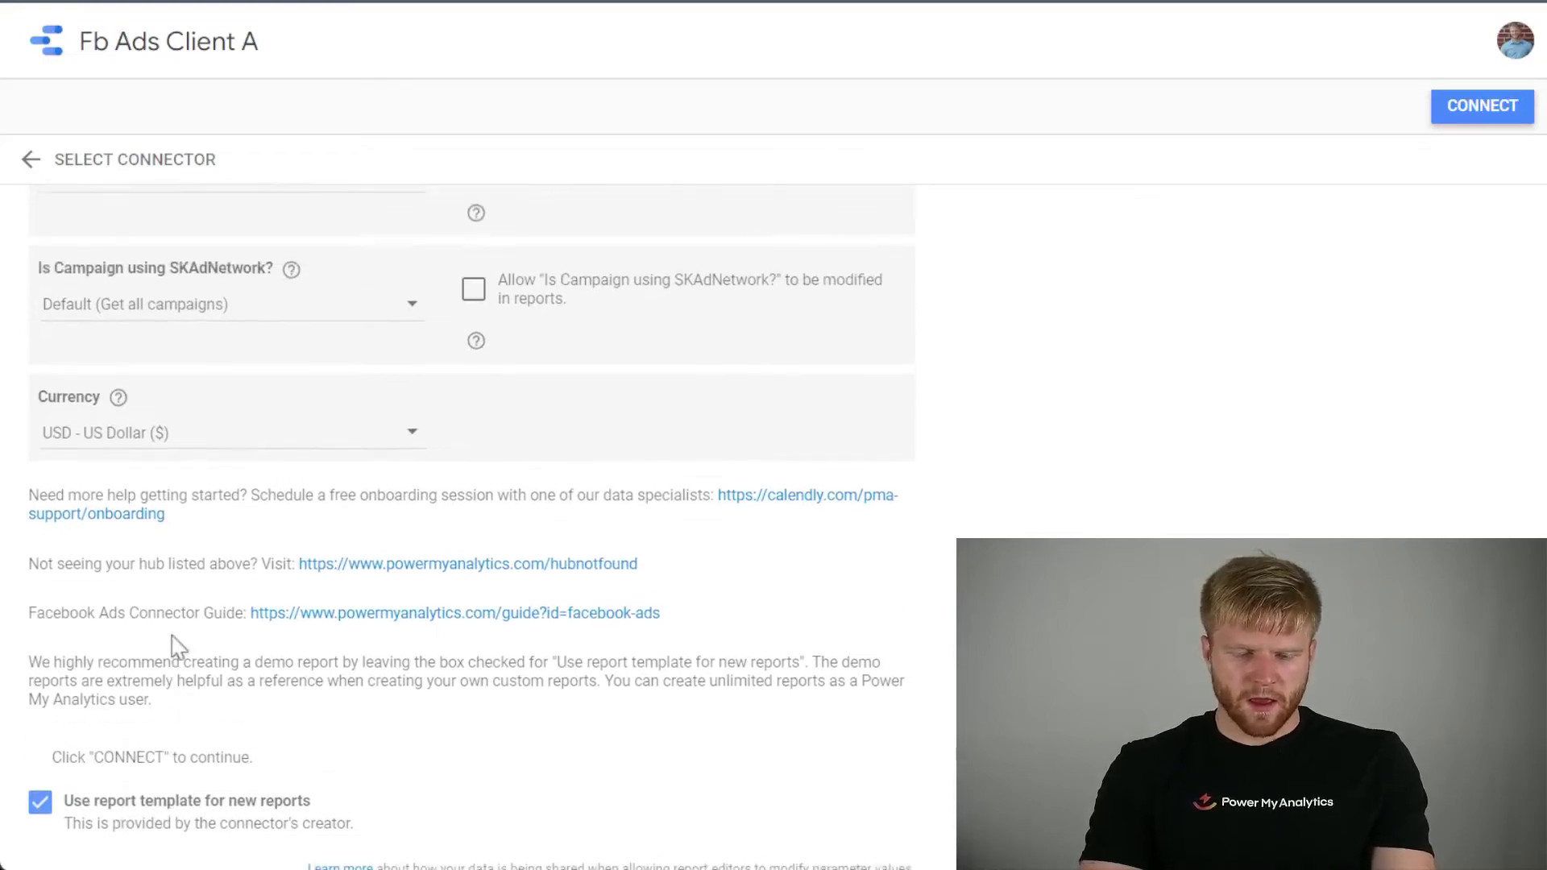
{"action": "scroll", "coordinate": [165, 651], "scroll_direction": "down", "scroll_amount": 10}
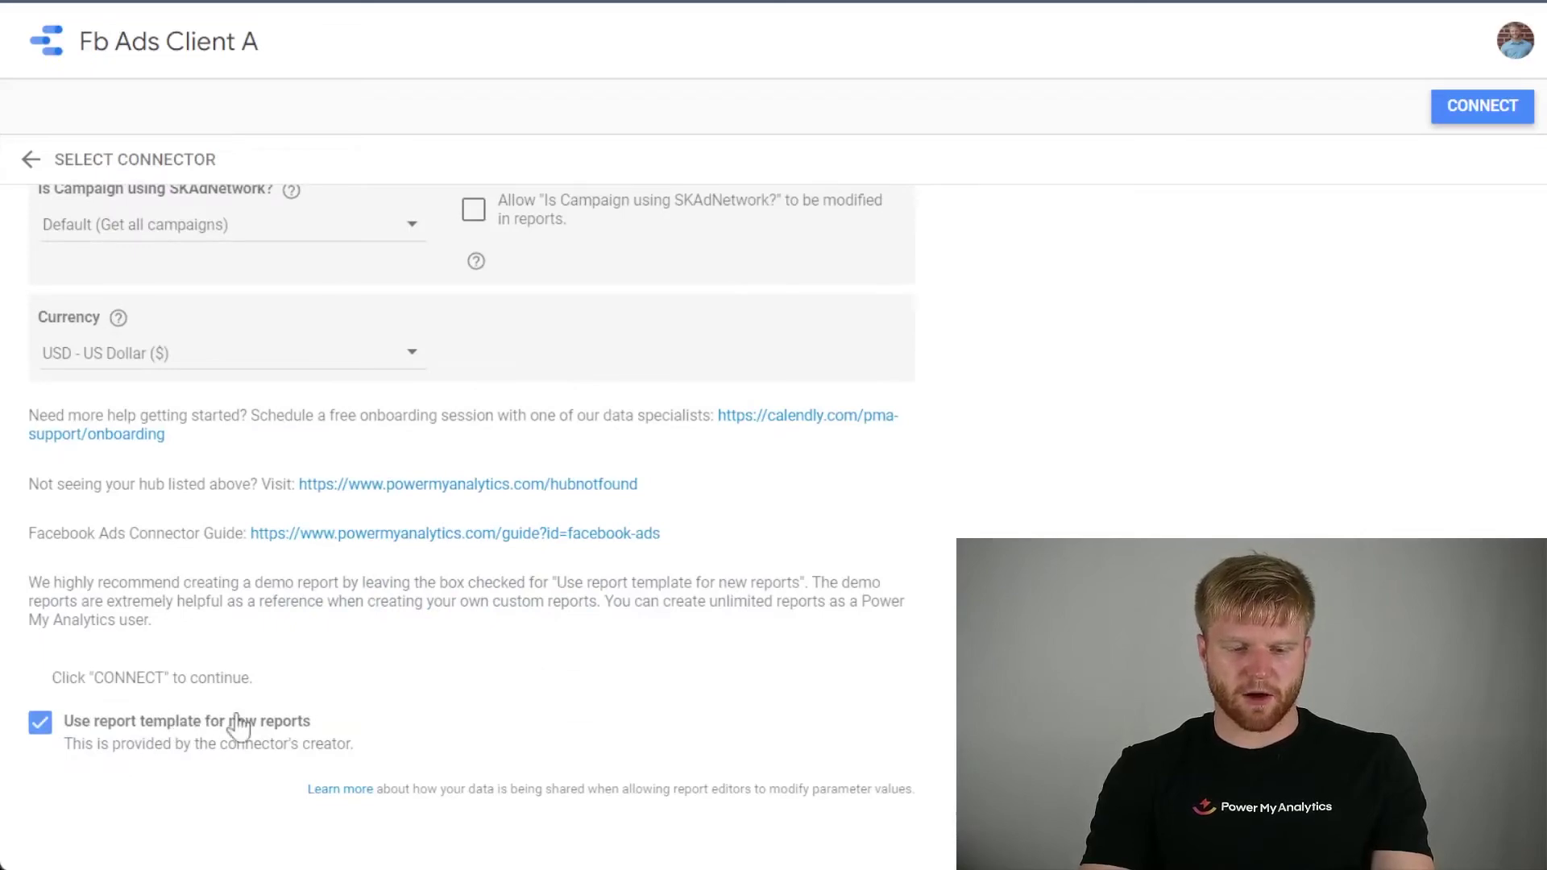
{"action": "scroll", "coordinate": [1346, 207], "scroll_direction": "up", "scroll_amount": 6}
{"action": "scroll", "coordinate": [1246, 274], "scroll_direction": "up", "scroll_amount": 5}
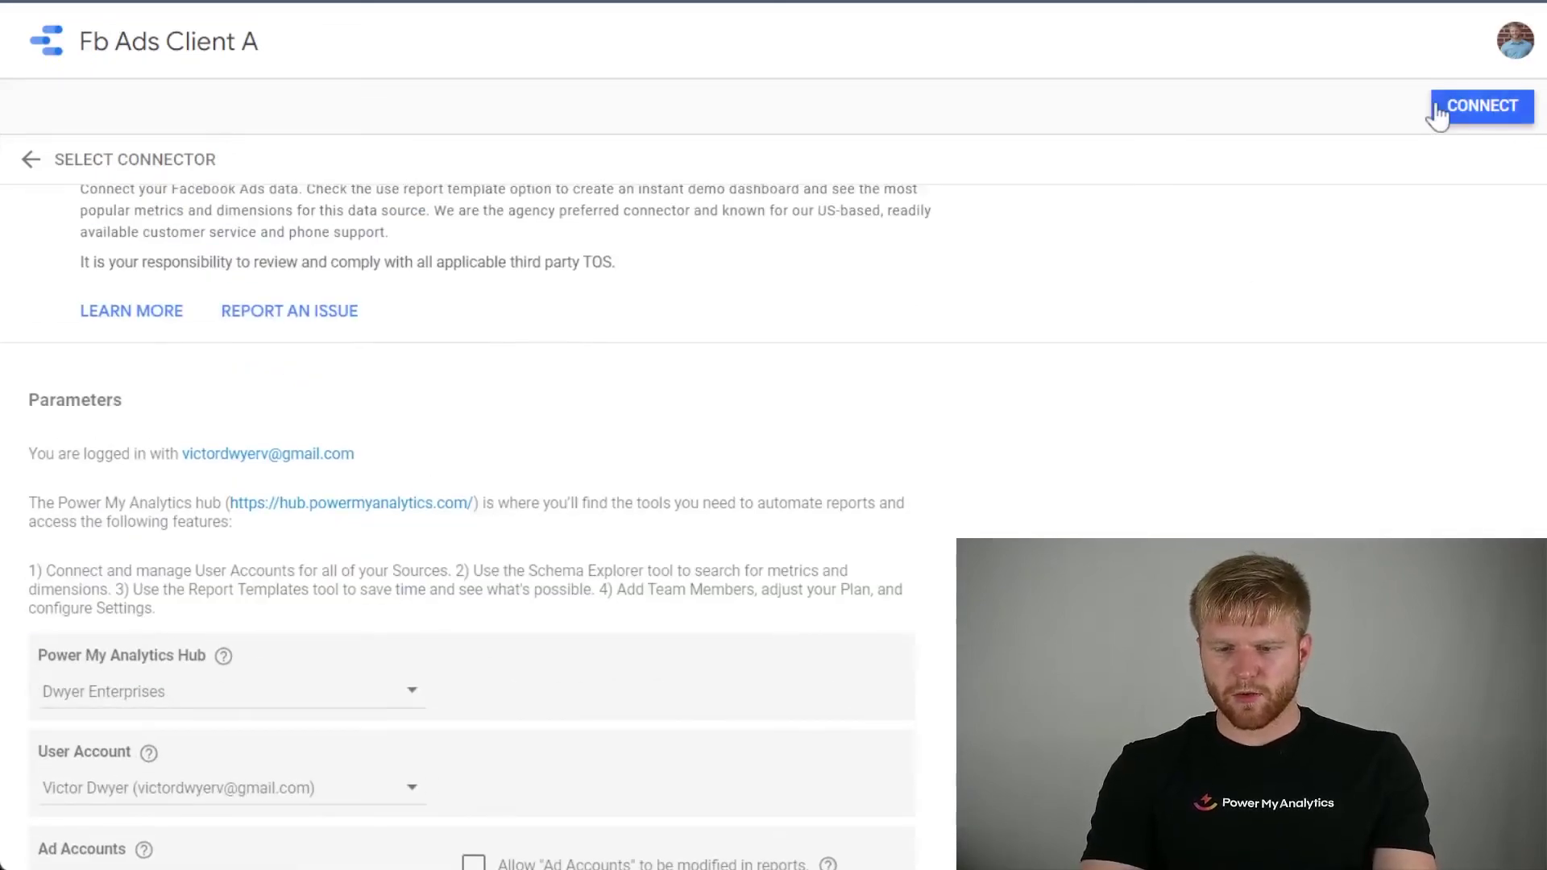
{"action": "left_click", "coordinate": [1459, 119]}
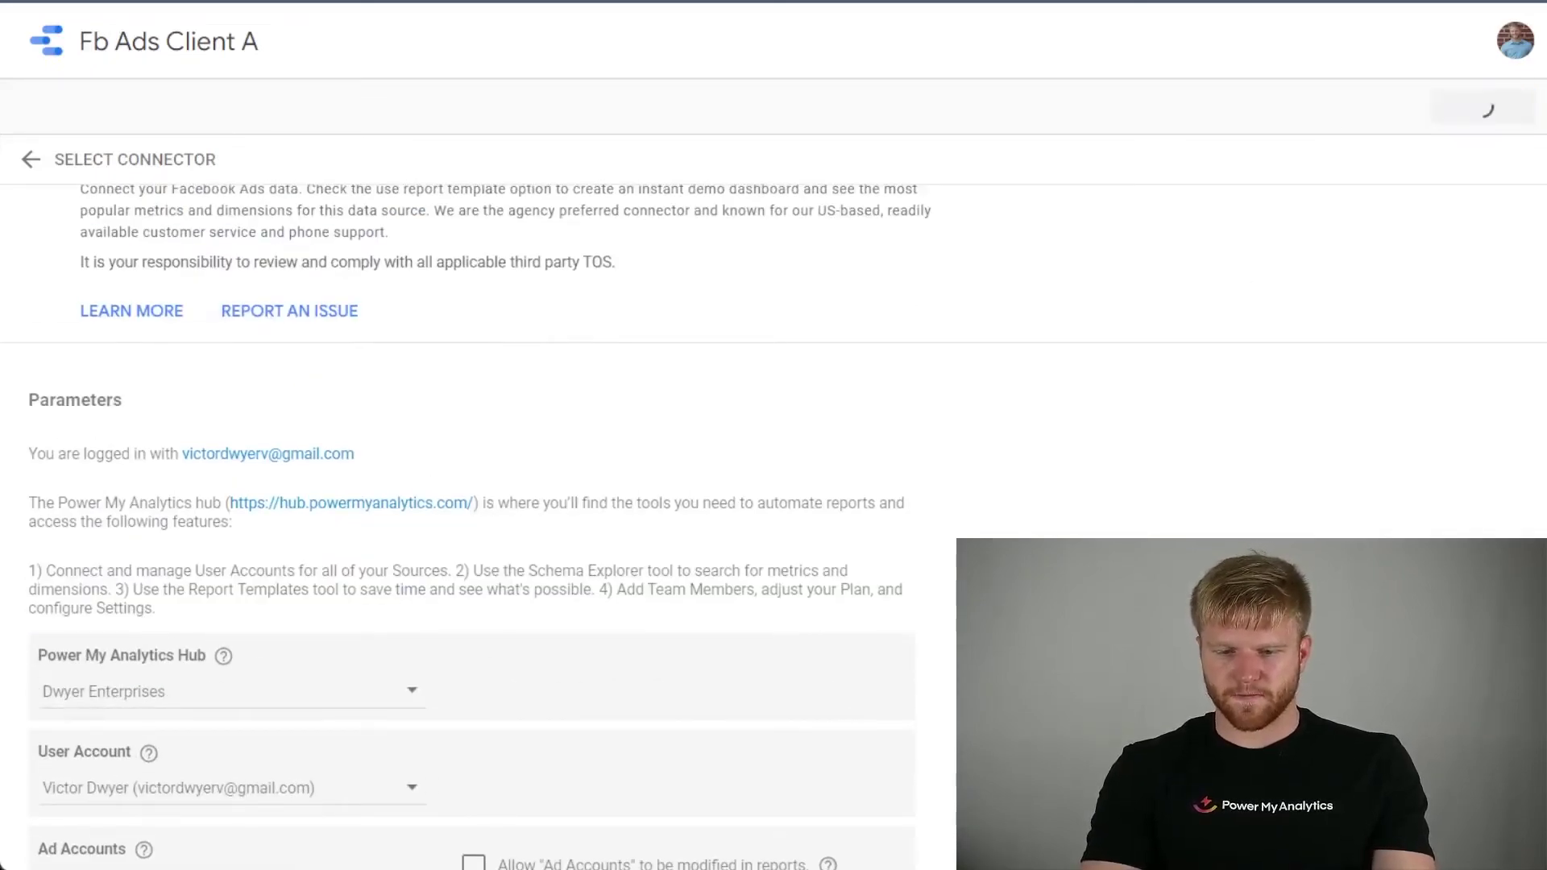
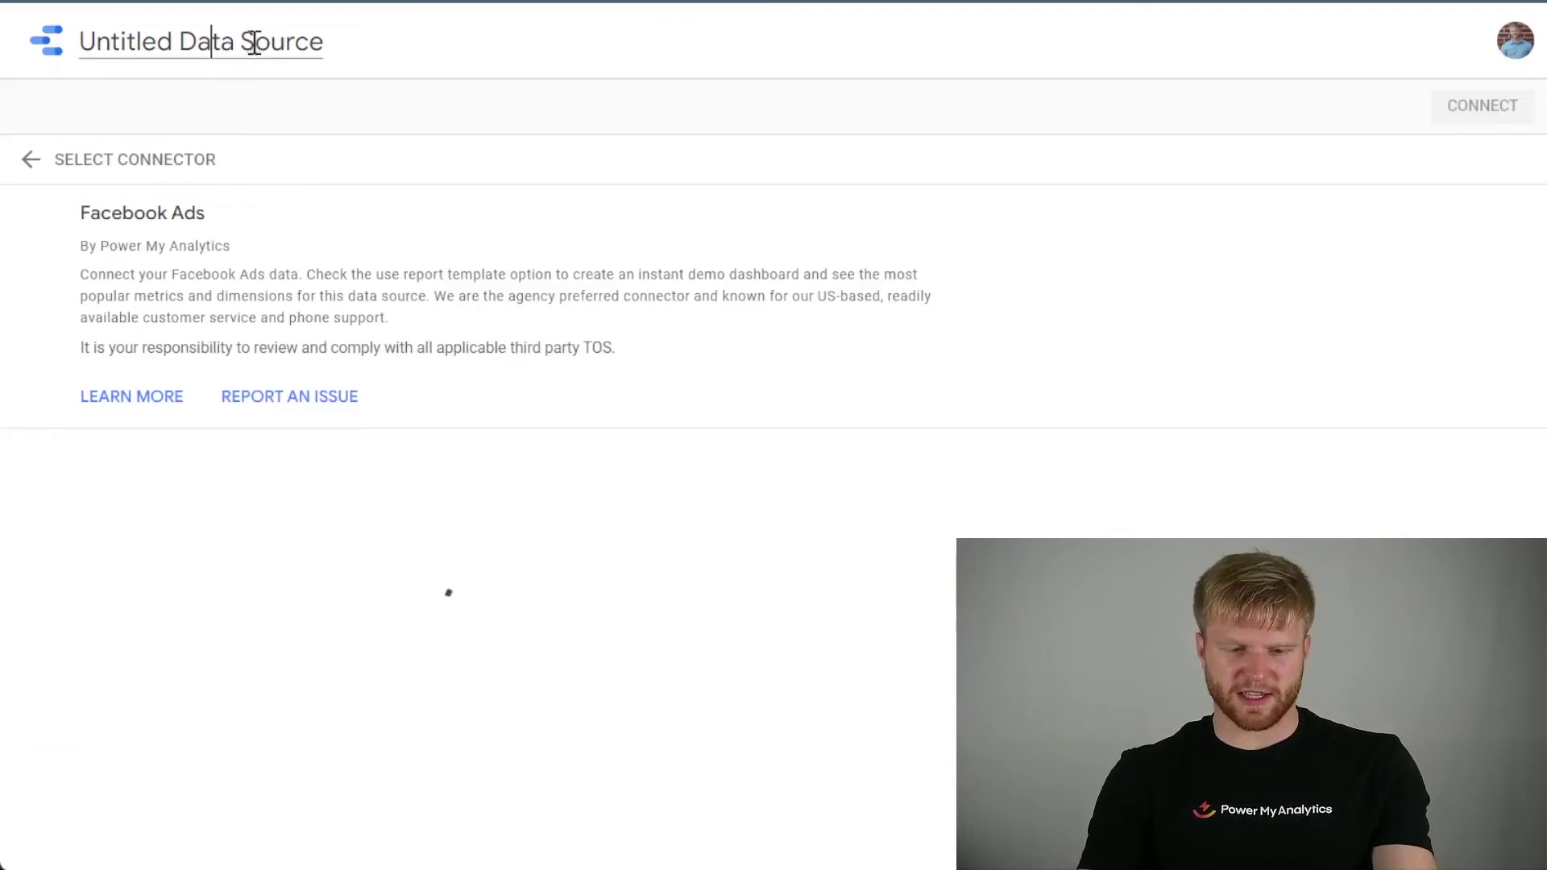
- Rename the second untitled Facebook Ads data source as "Fb Ads Client B"
{"action": "key", "text": "ctrl+a"}
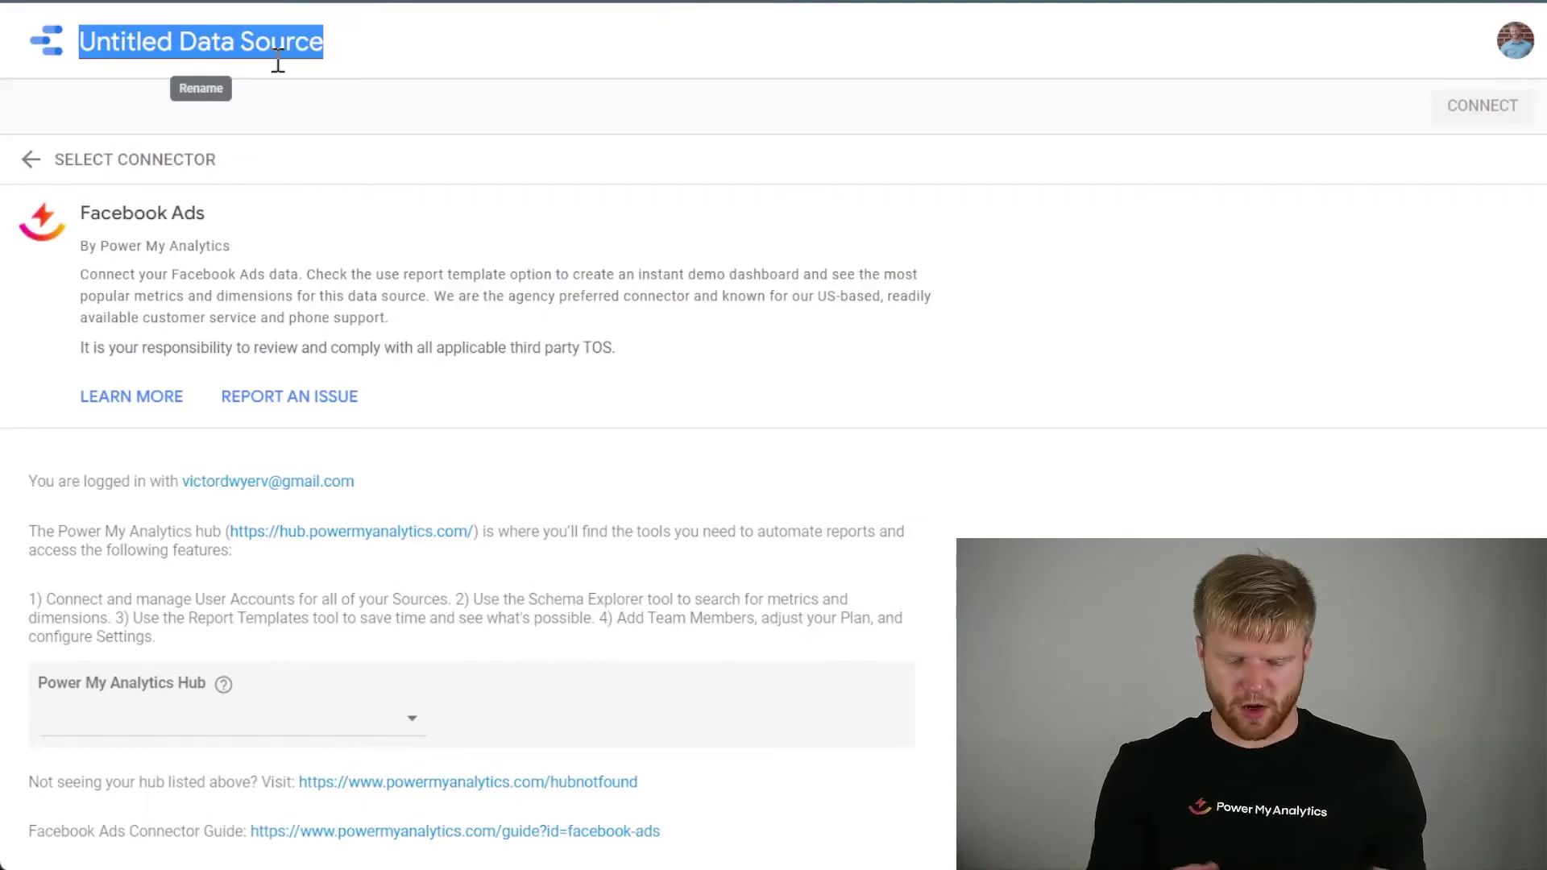
{"action": "type", "text": "Fb Ads"}
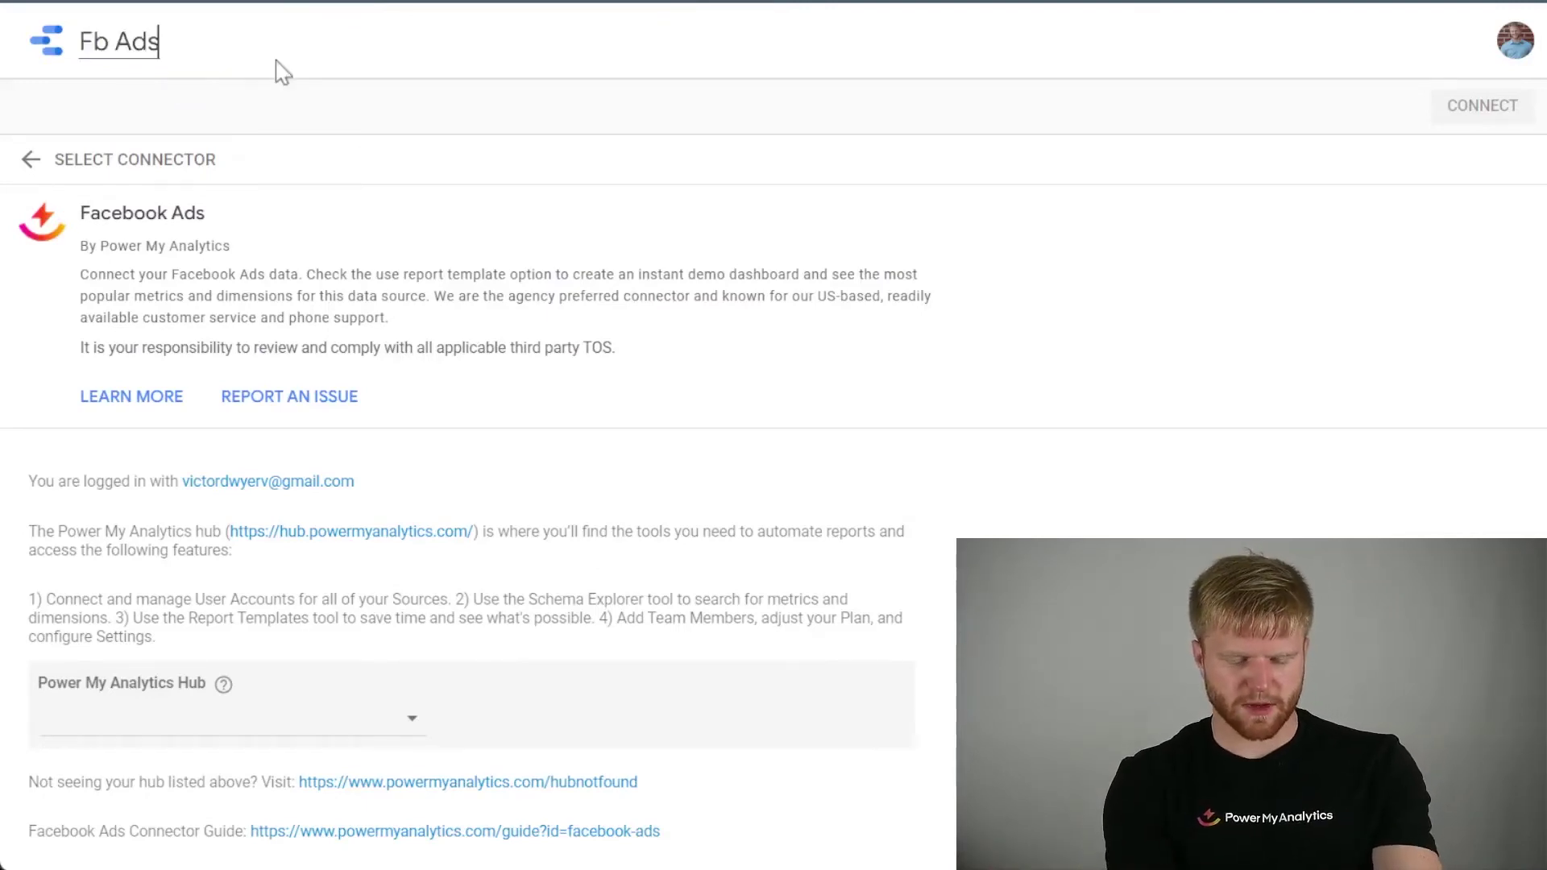
{"action": "type", "text": " Client B"}
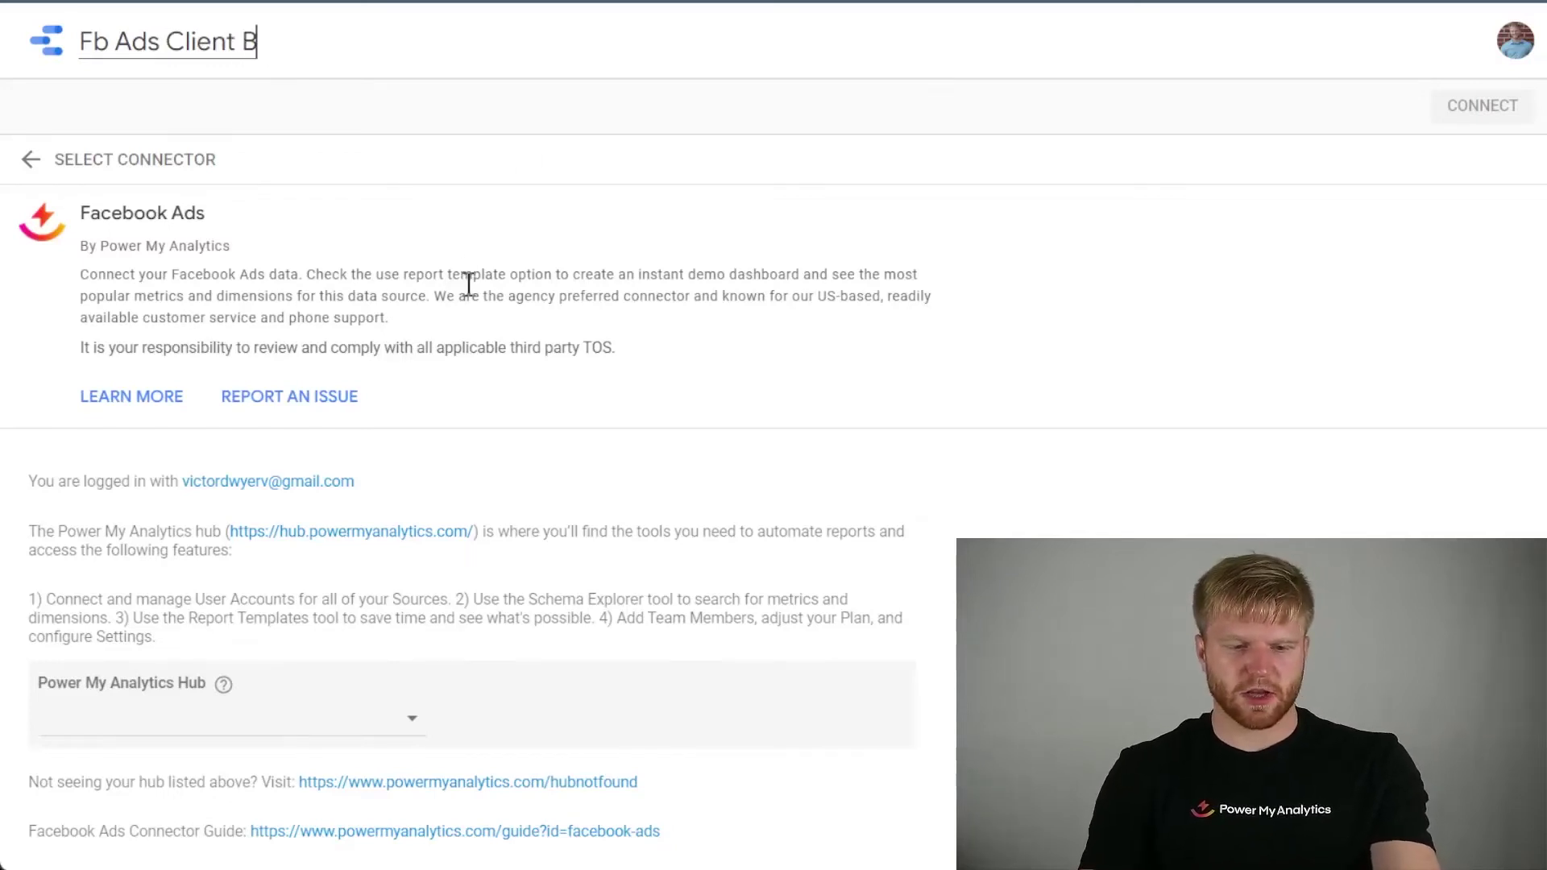
{"action": "key", "text": "Return"}
- Review the Facebook Ads connector parameters for the Client B data source, from the hub and account selections through attribution, SKAdNetwork and currency
{"action": "scroll", "coordinate": [339, 475], "scroll_direction": "down", "scroll_amount": 3}
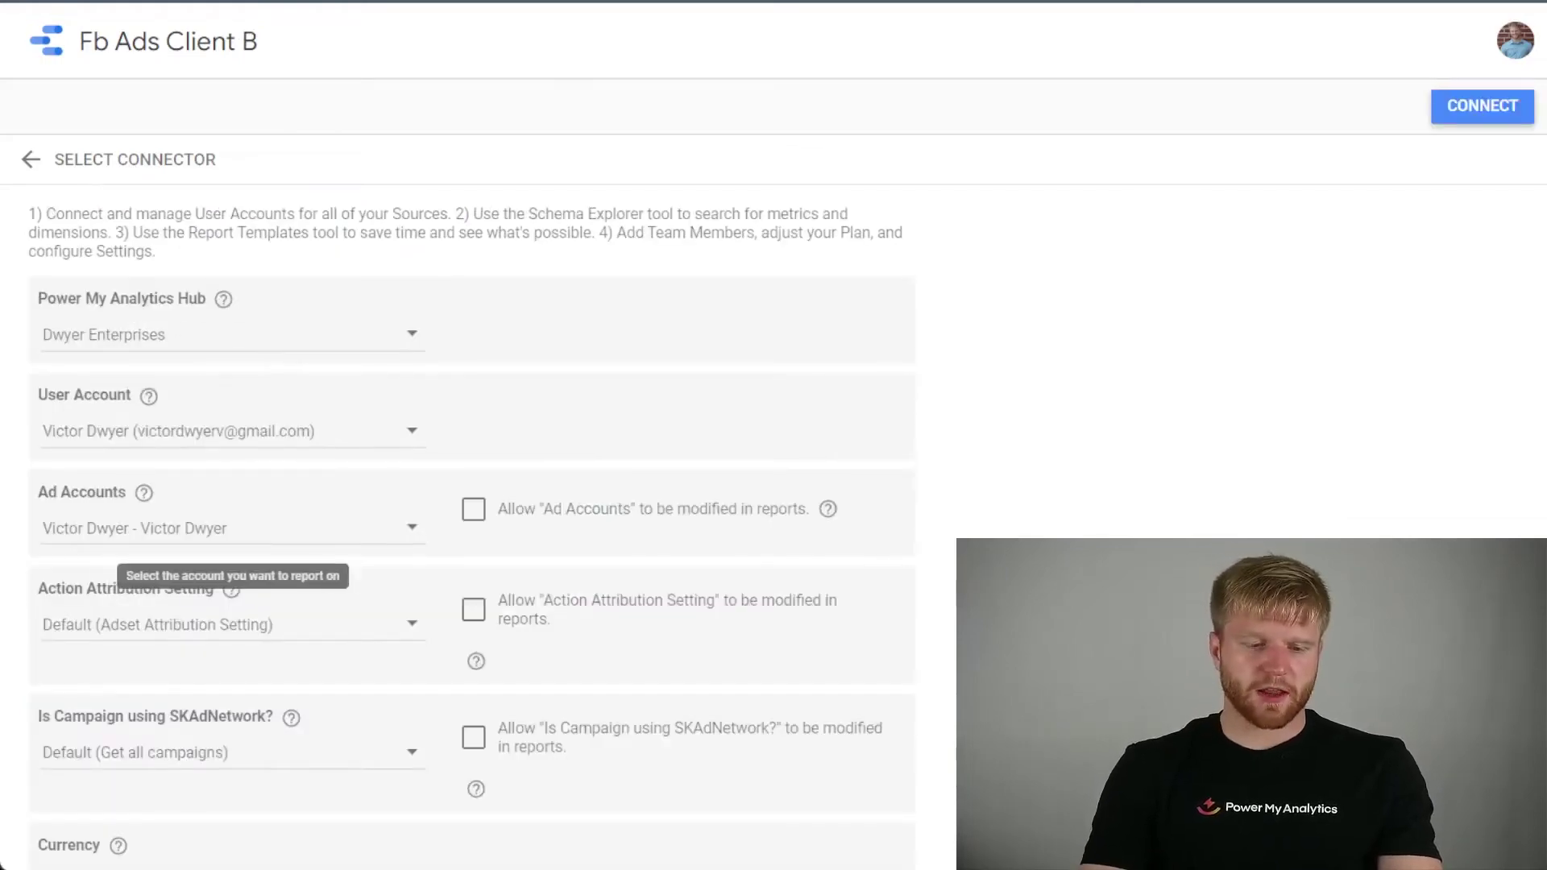
{"action": "scroll", "coordinate": [173, 564], "scroll_direction": "up", "scroll_amount": 6}
{"action": "scroll", "coordinate": [472, 524], "scroll_direction": "down", "scroll_amount": 8}
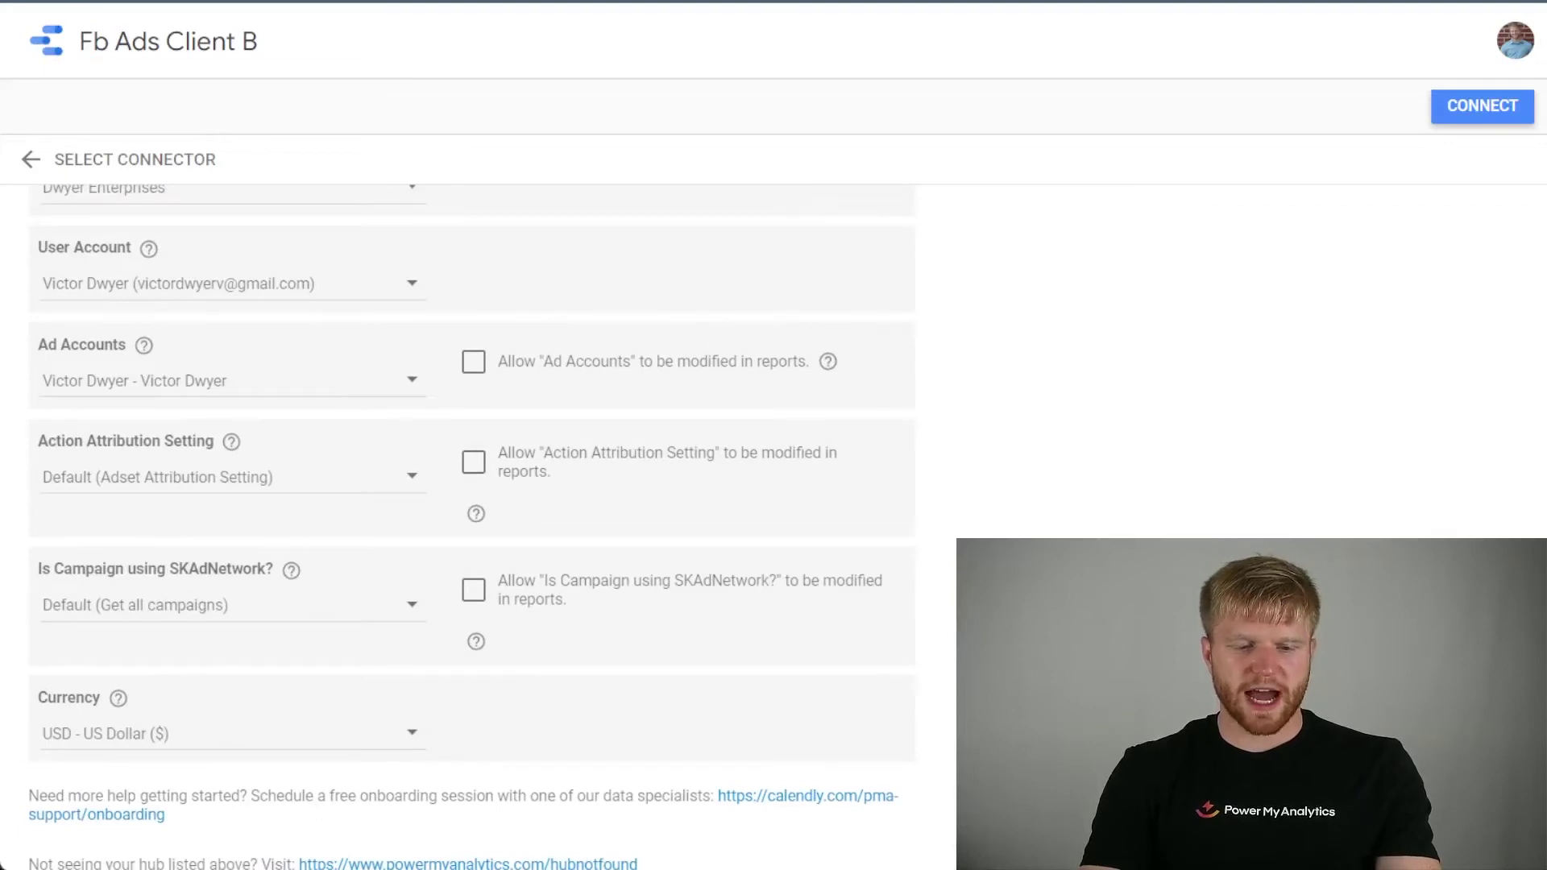
{"action": "scroll", "coordinate": [471, 524], "scroll_direction": "up", "scroll_amount": 8}
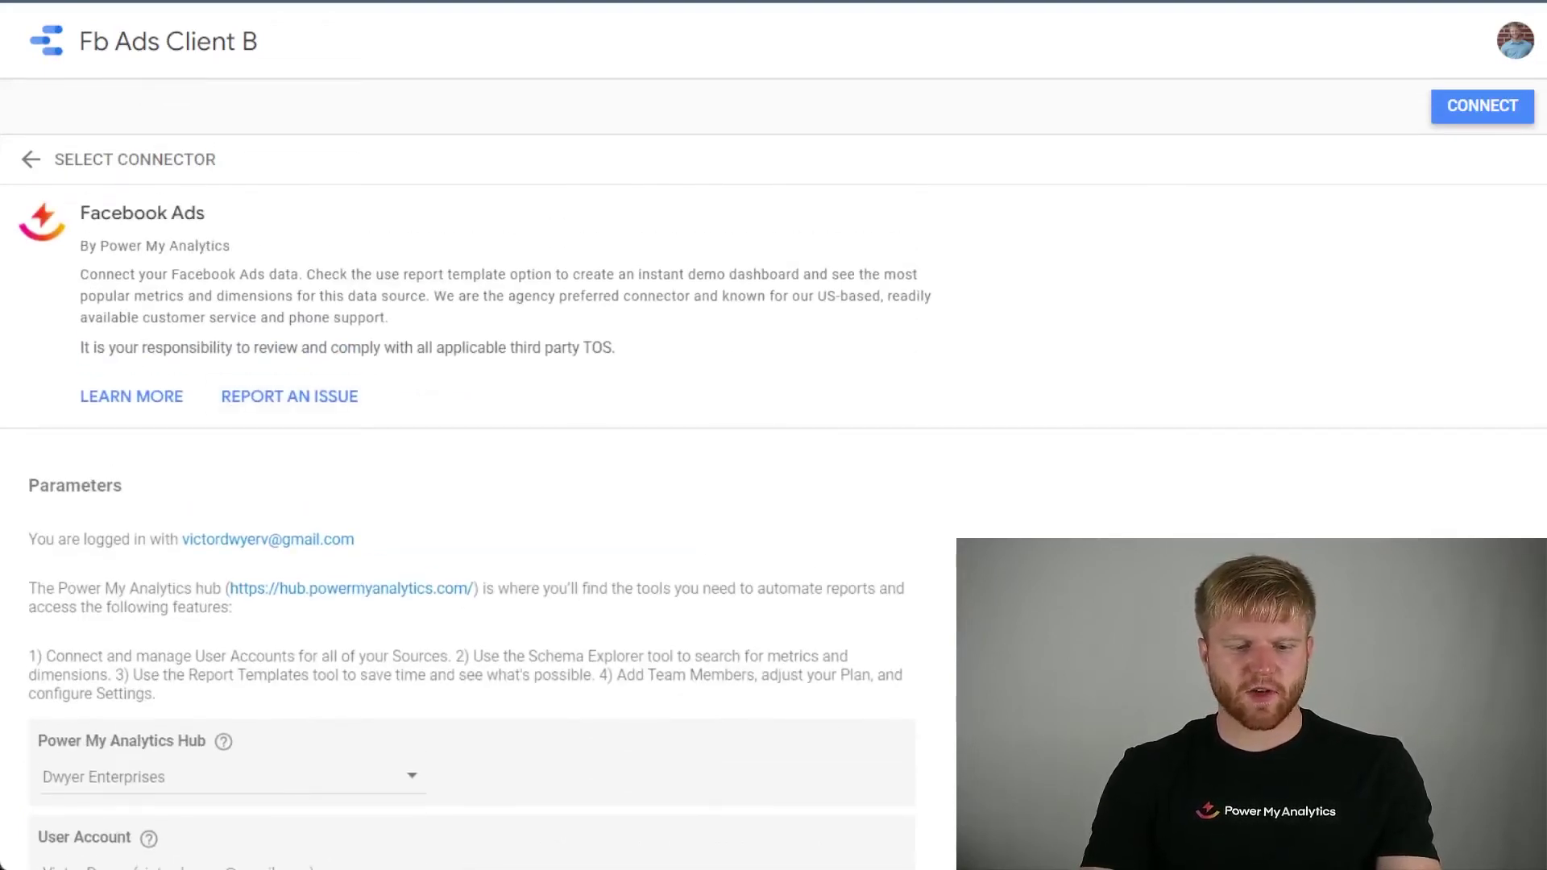
{"action": "scroll", "coordinate": [234, 395], "scroll_direction": "down", "scroll_amount": 8}
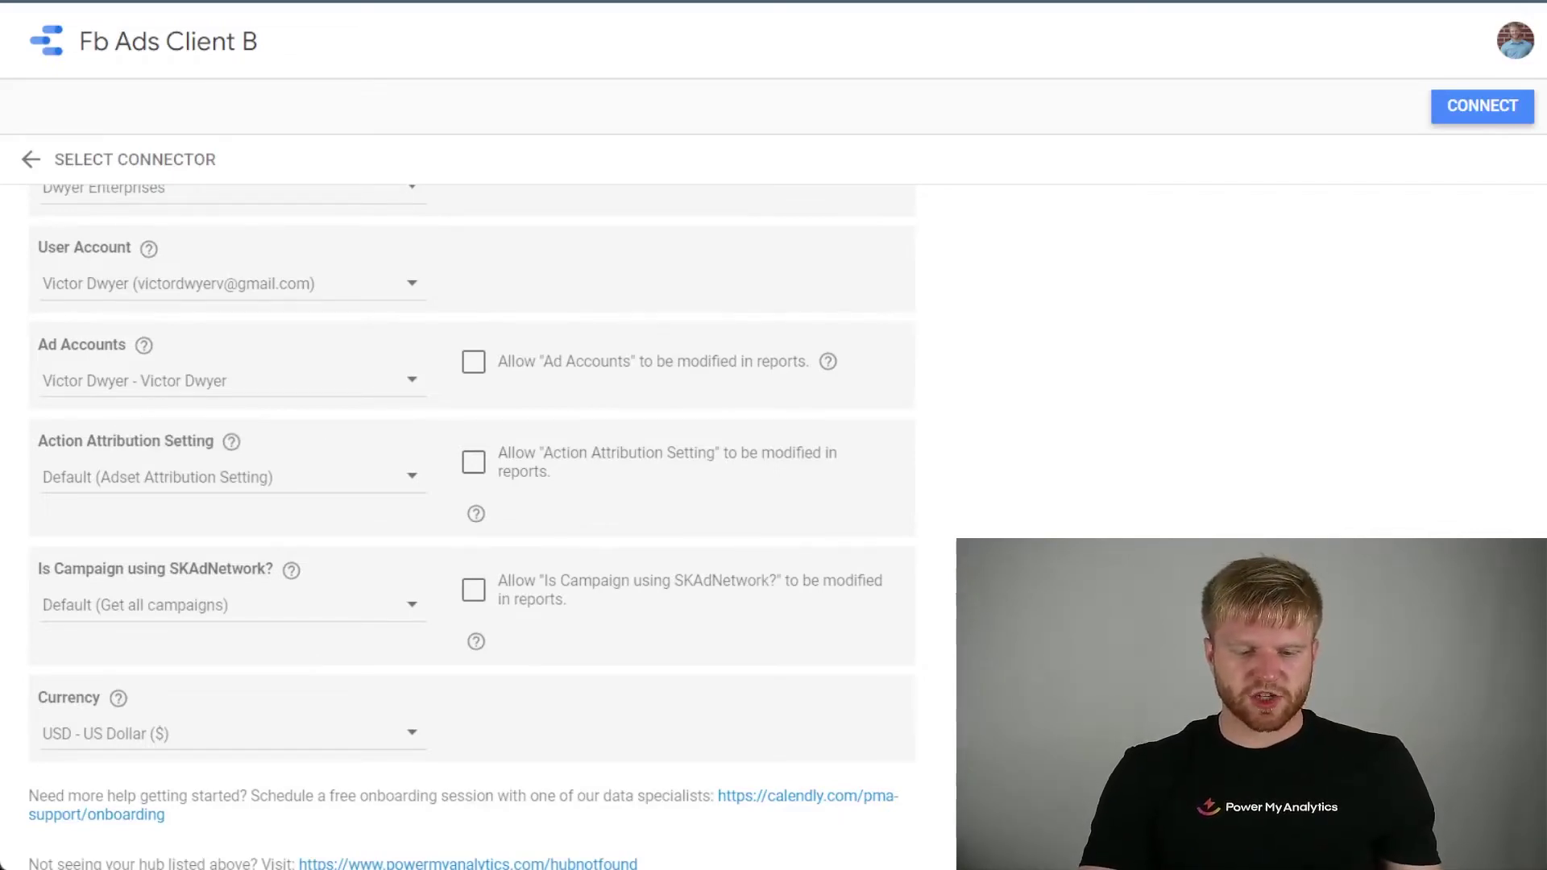
{"action": "scroll", "coordinate": [471, 510], "scroll_direction": "down", "scroll_amount": 4}
{"action": "scroll", "coordinate": [472, 510], "scroll_direction": "up", "scroll_amount": 8}
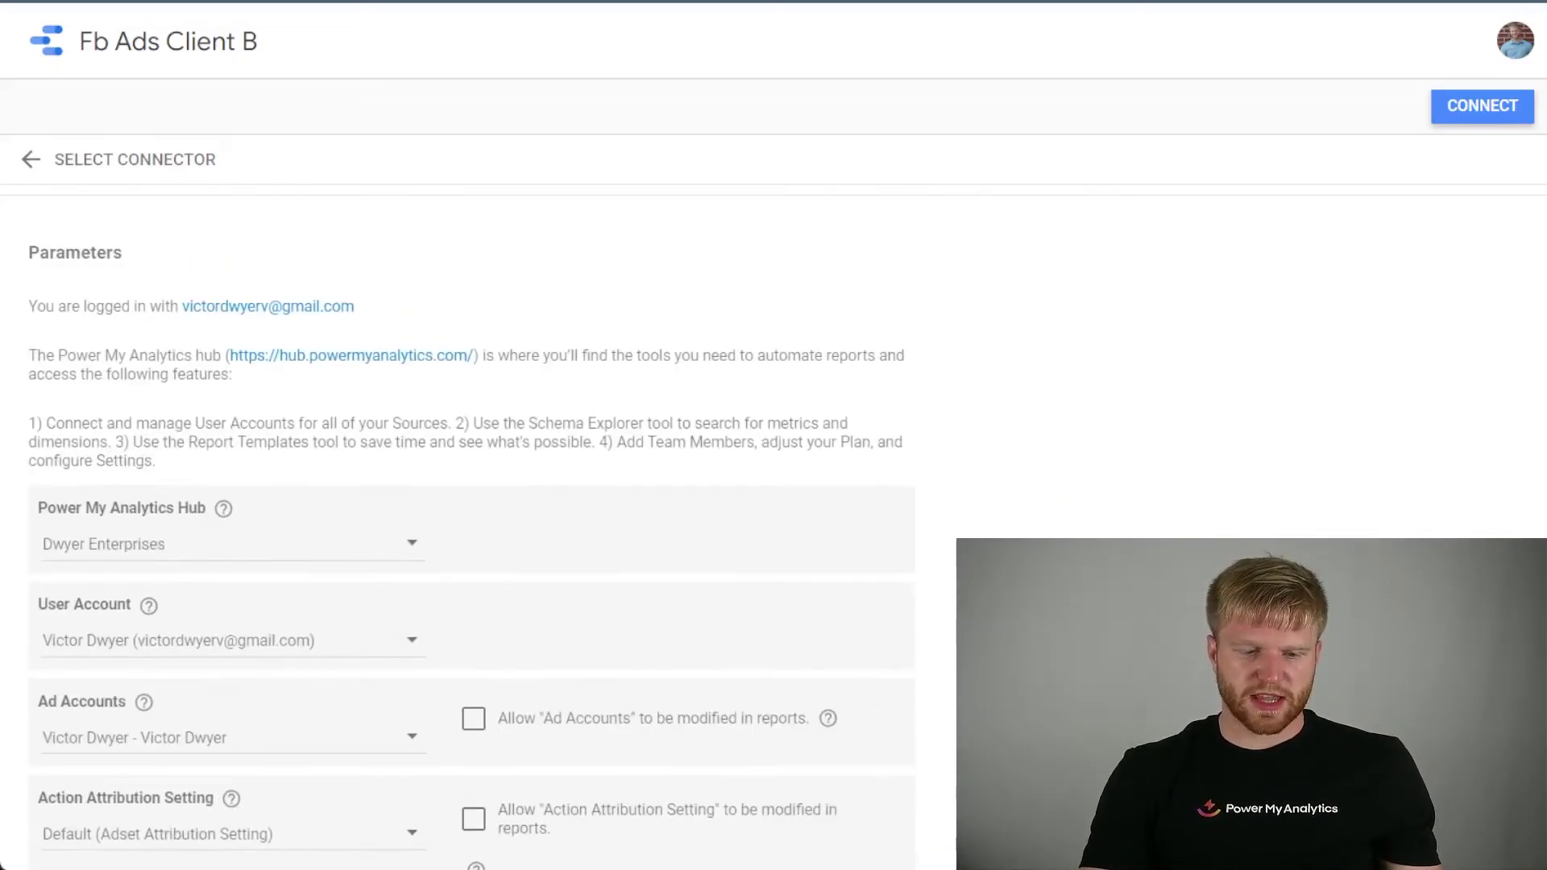
{"action": "scroll", "coordinate": [471, 523], "scroll_direction": "up", "scroll_amount": 2}
{"action": "scroll", "coordinate": [472, 523], "scroll_direction": "down", "scroll_amount": 7}
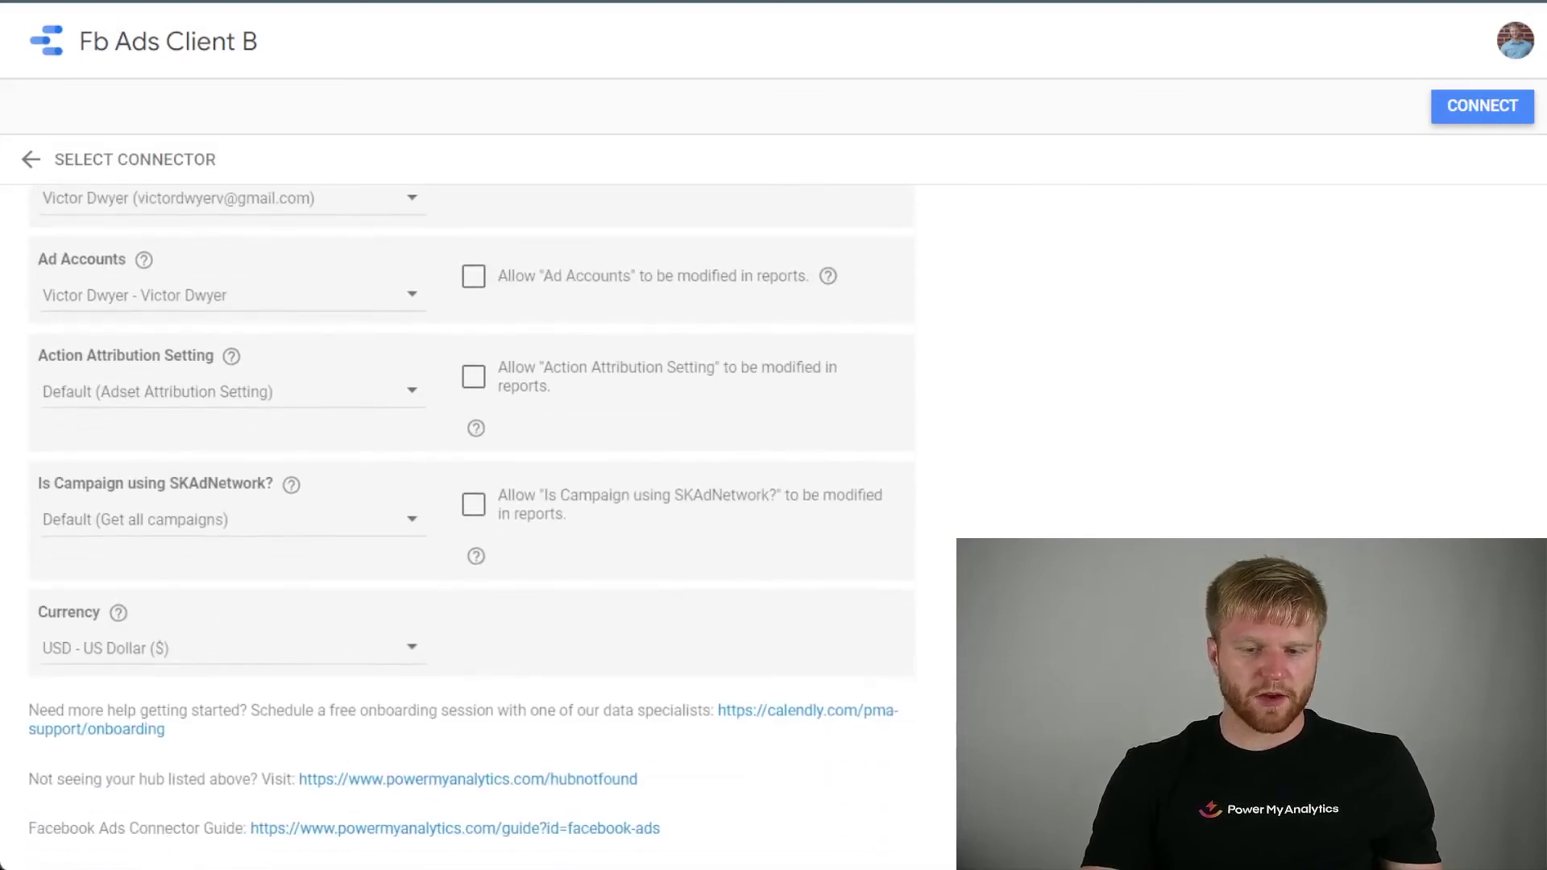
{"action": "scroll", "coordinate": [471, 515], "scroll_direction": "up", "scroll_amount": 2}
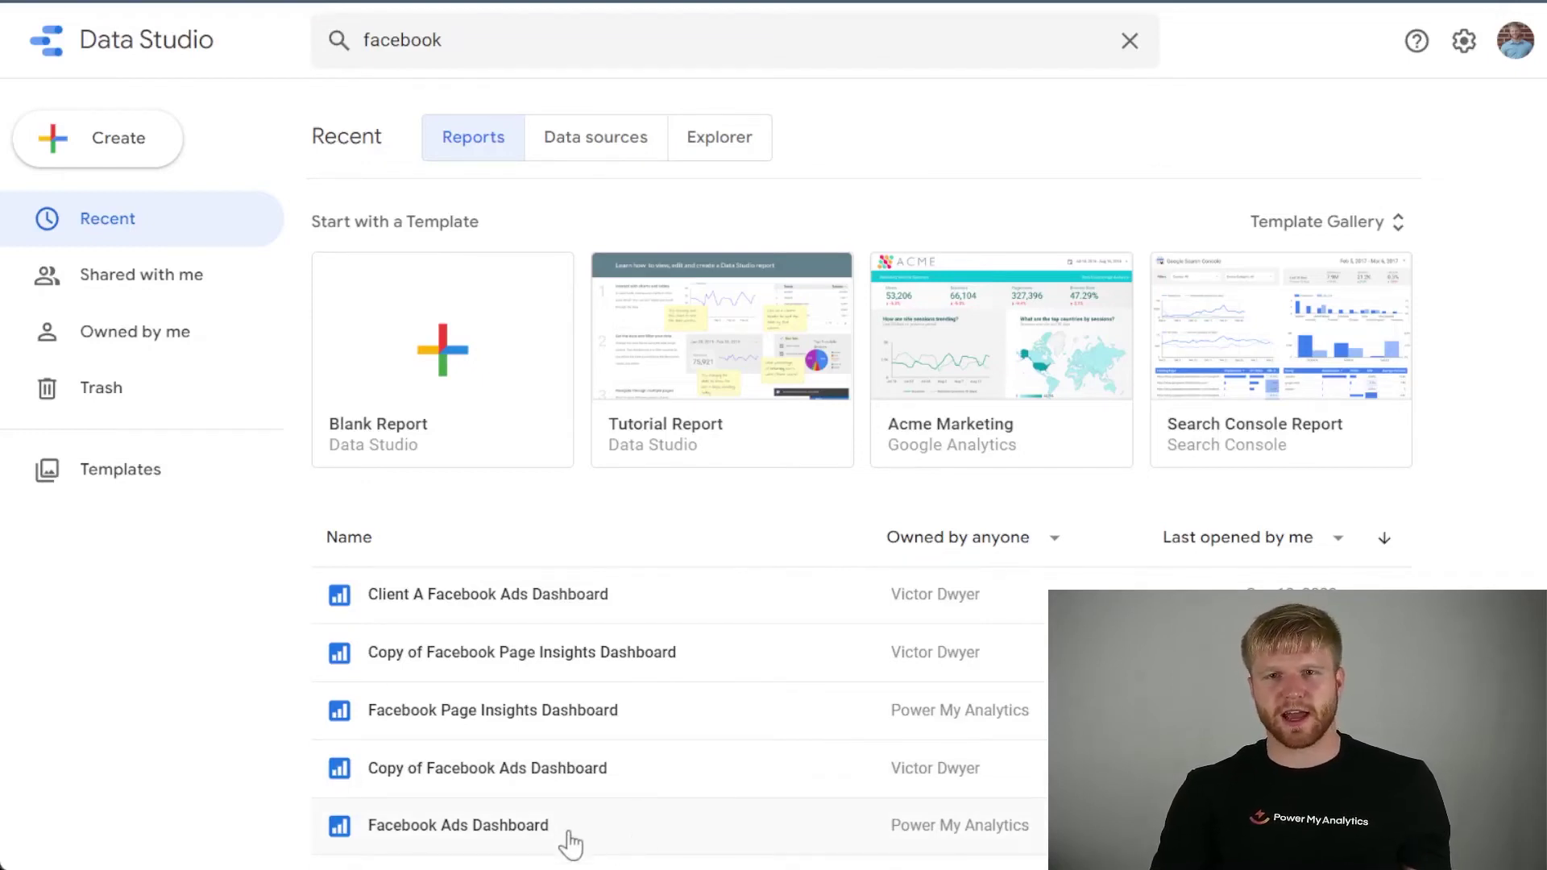
- Open the Facebook Ads Dashboard template and make a copy of it with Fb Ads Client A as the new data source
{"action": "left_click", "coordinate": [633, 840]}
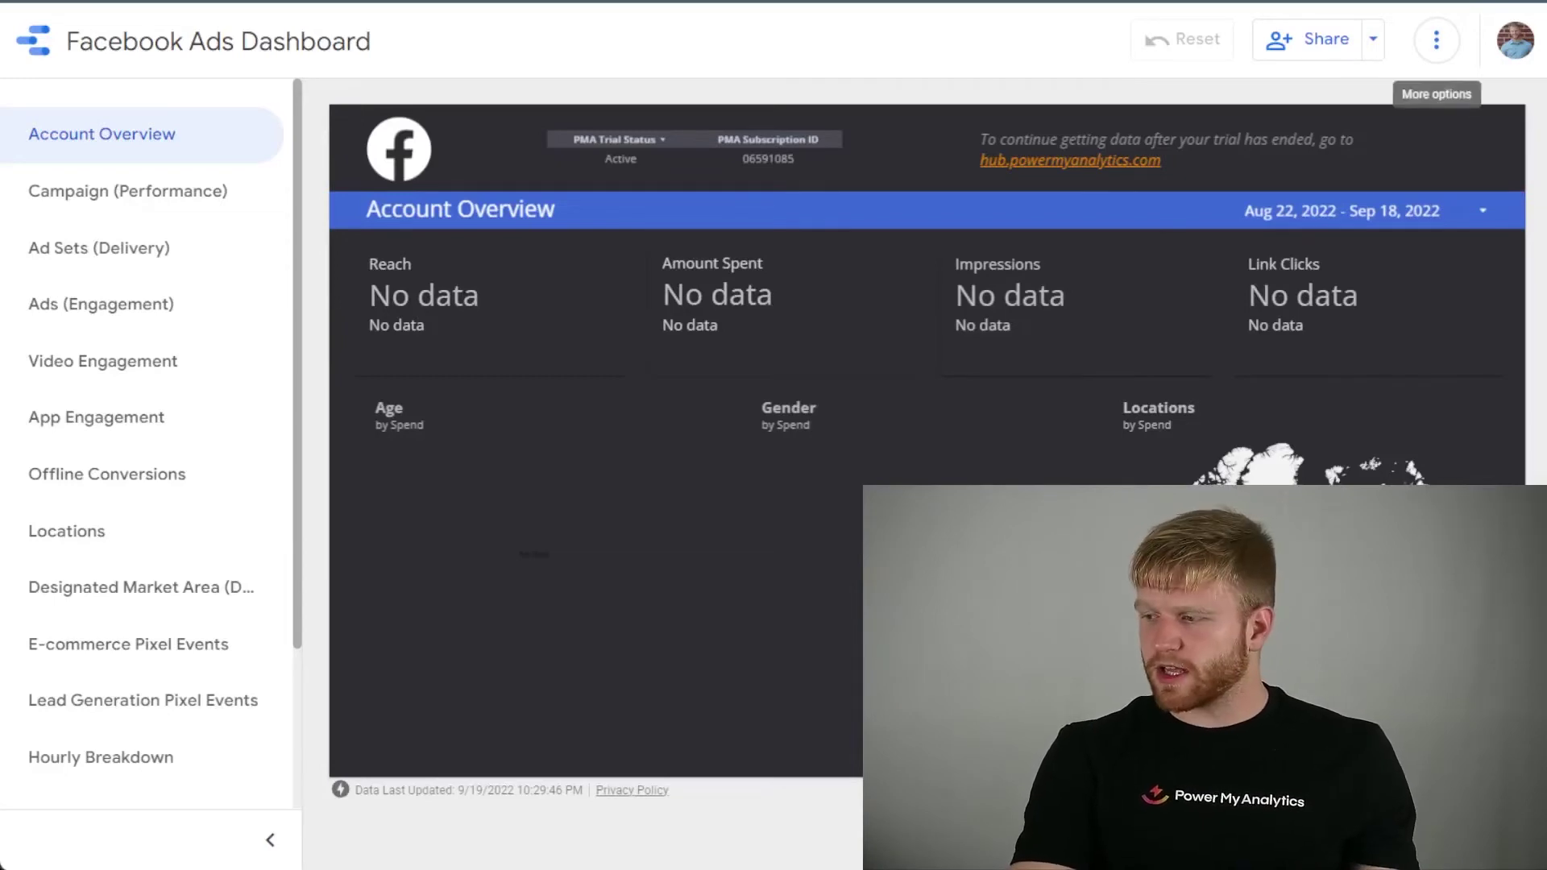
{"action": "left_click", "coordinate": [1436, 40]}
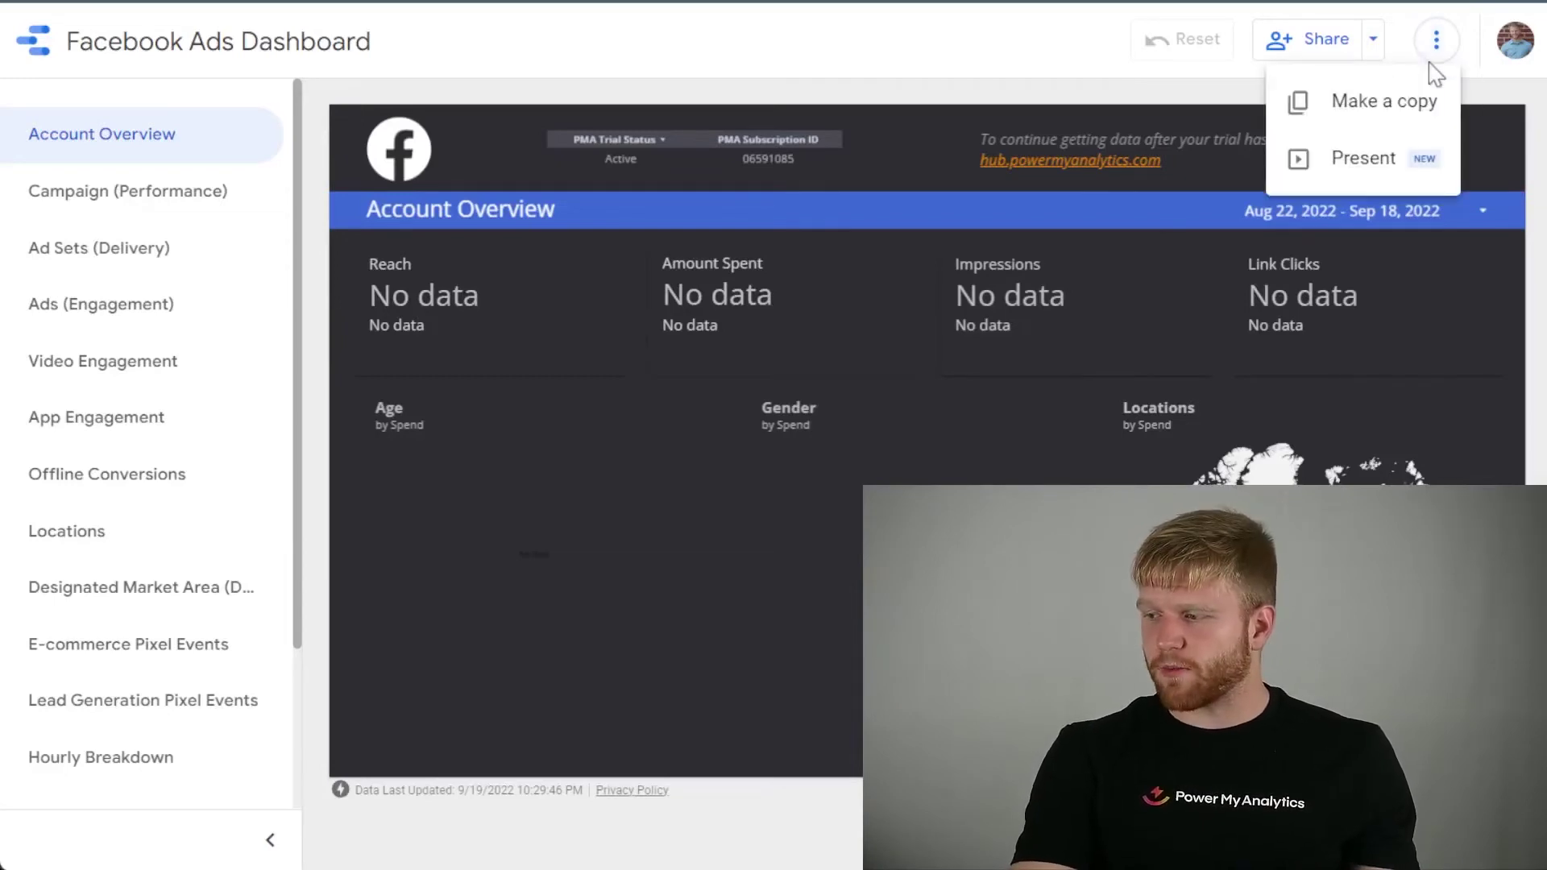
{"action": "left_click", "coordinate": [1388, 111]}
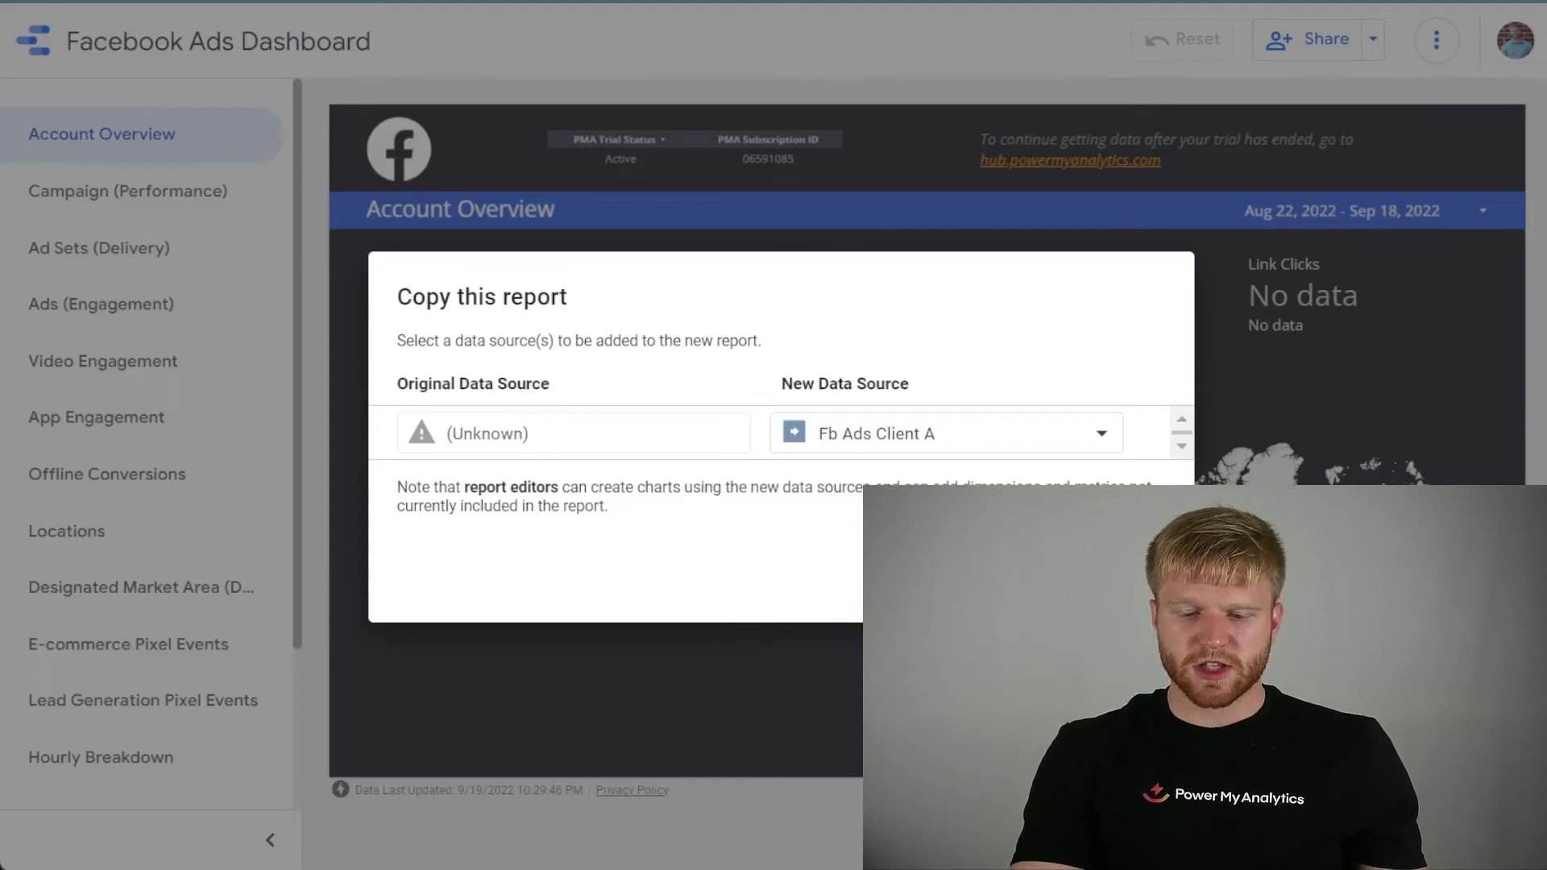
{"action": "left_click", "coordinate": [1124, 590]}
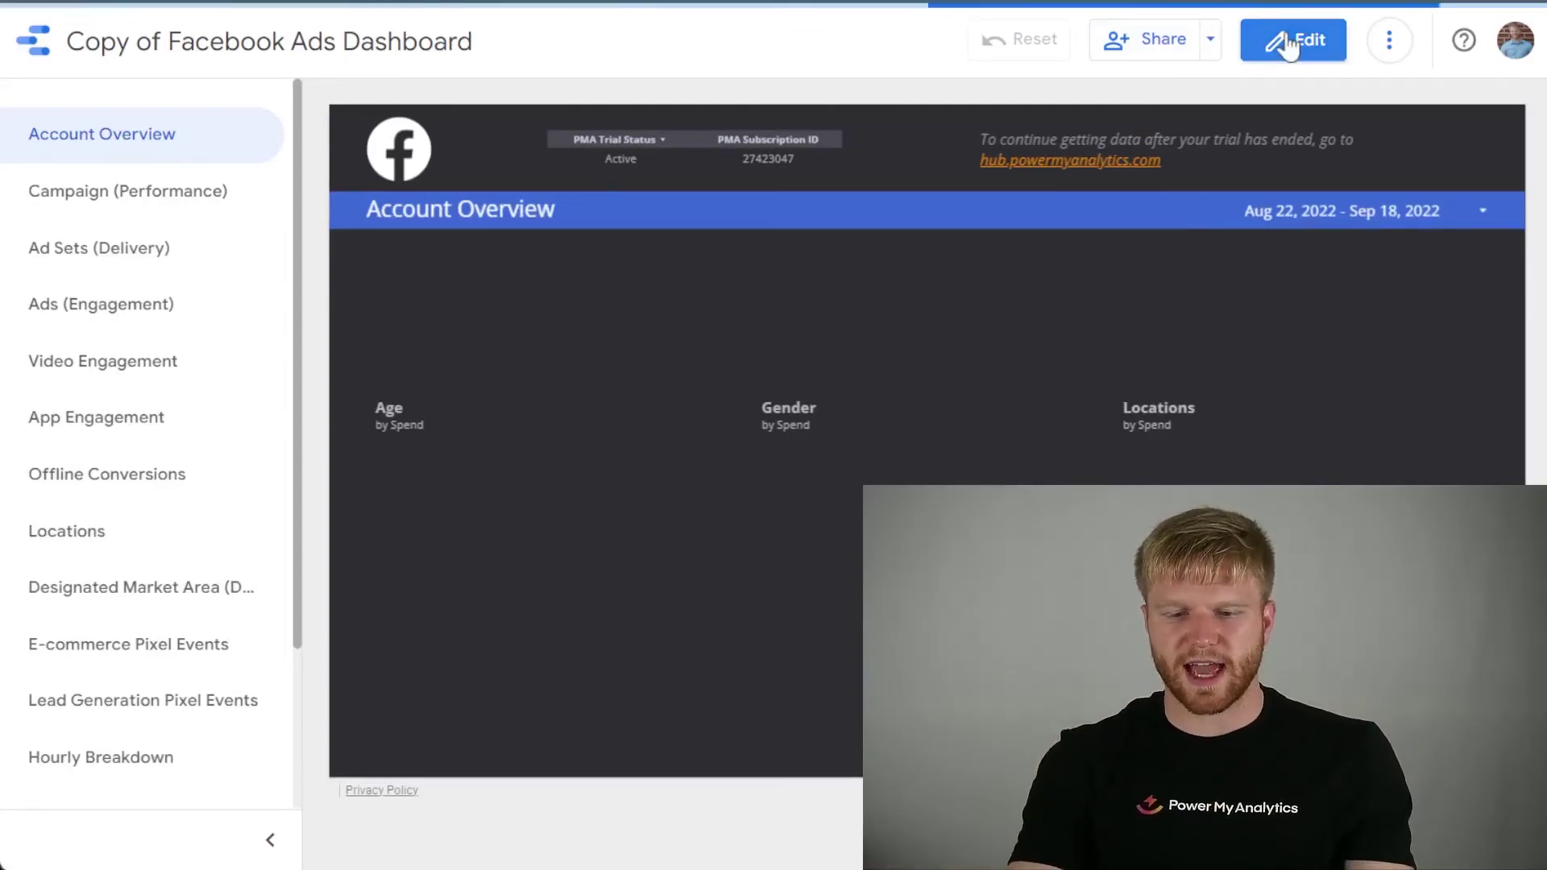
- Switch the copied report to edit mode and rename it as "Client A Facebook Ads Dashboard"
{"action": "left_click", "coordinate": [1322, 53]}
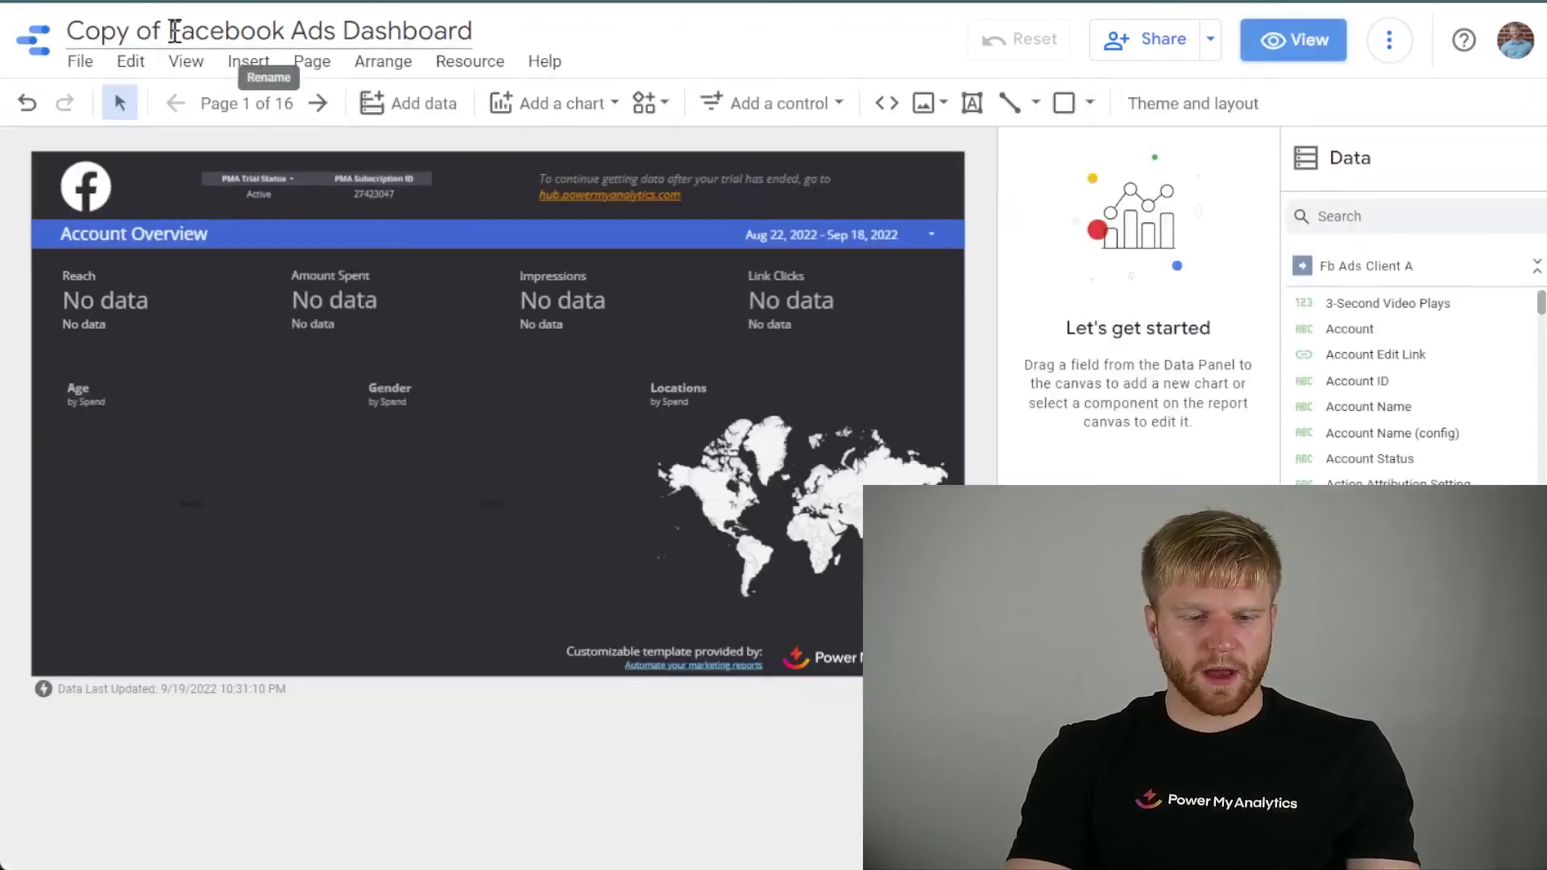
{"action": "left_click_drag", "start_coordinate": [169, 31], "coordinate": [8, 39]}
{"action": "type", "text": "Client A"}
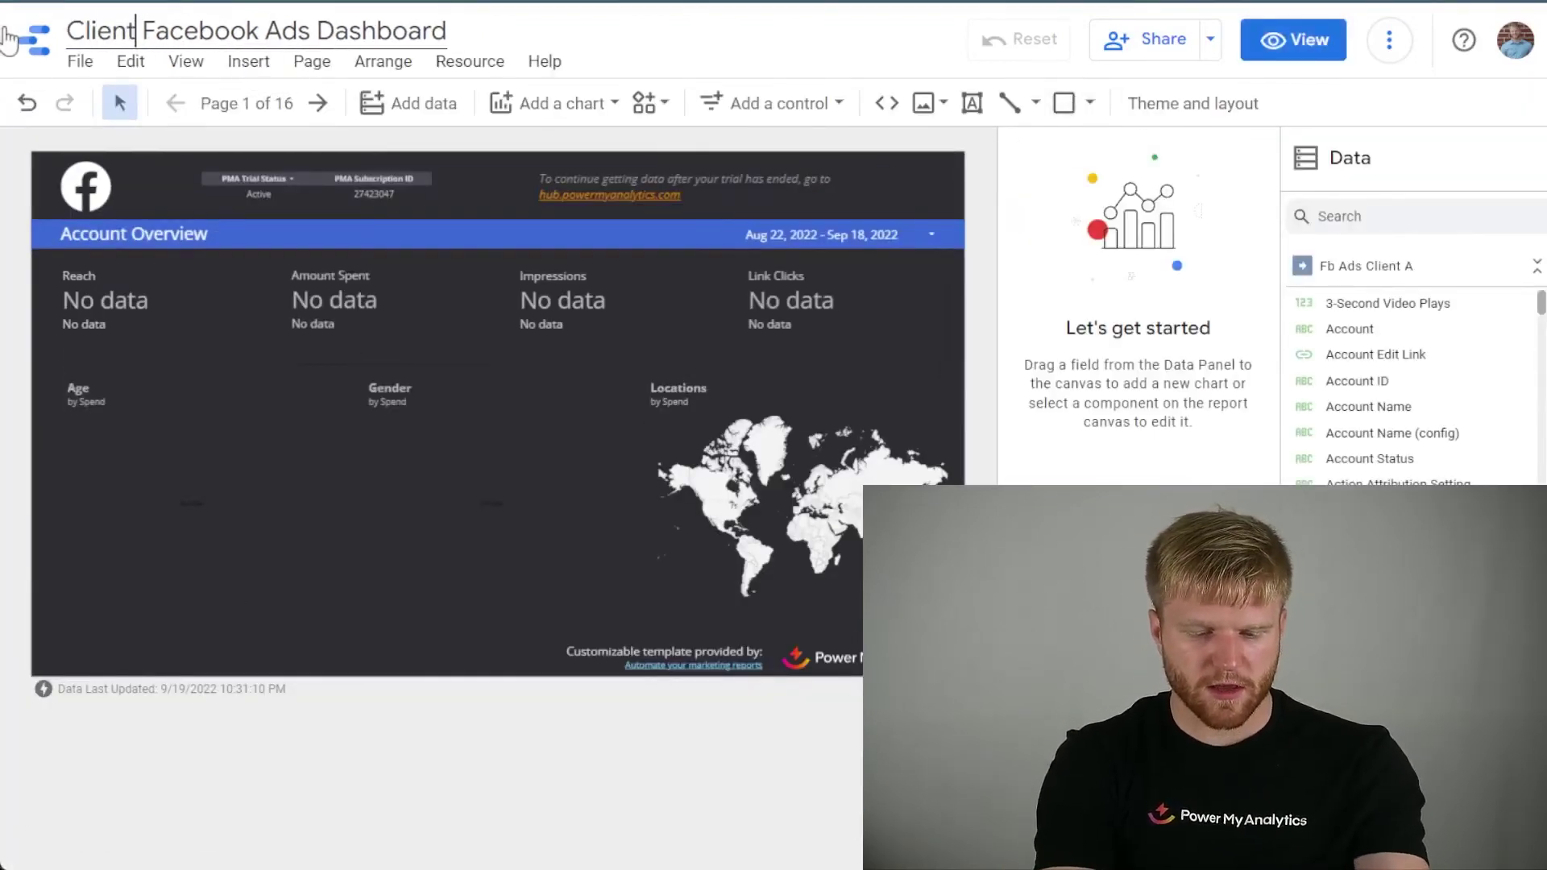
{"action": "key", "text": "Return"}
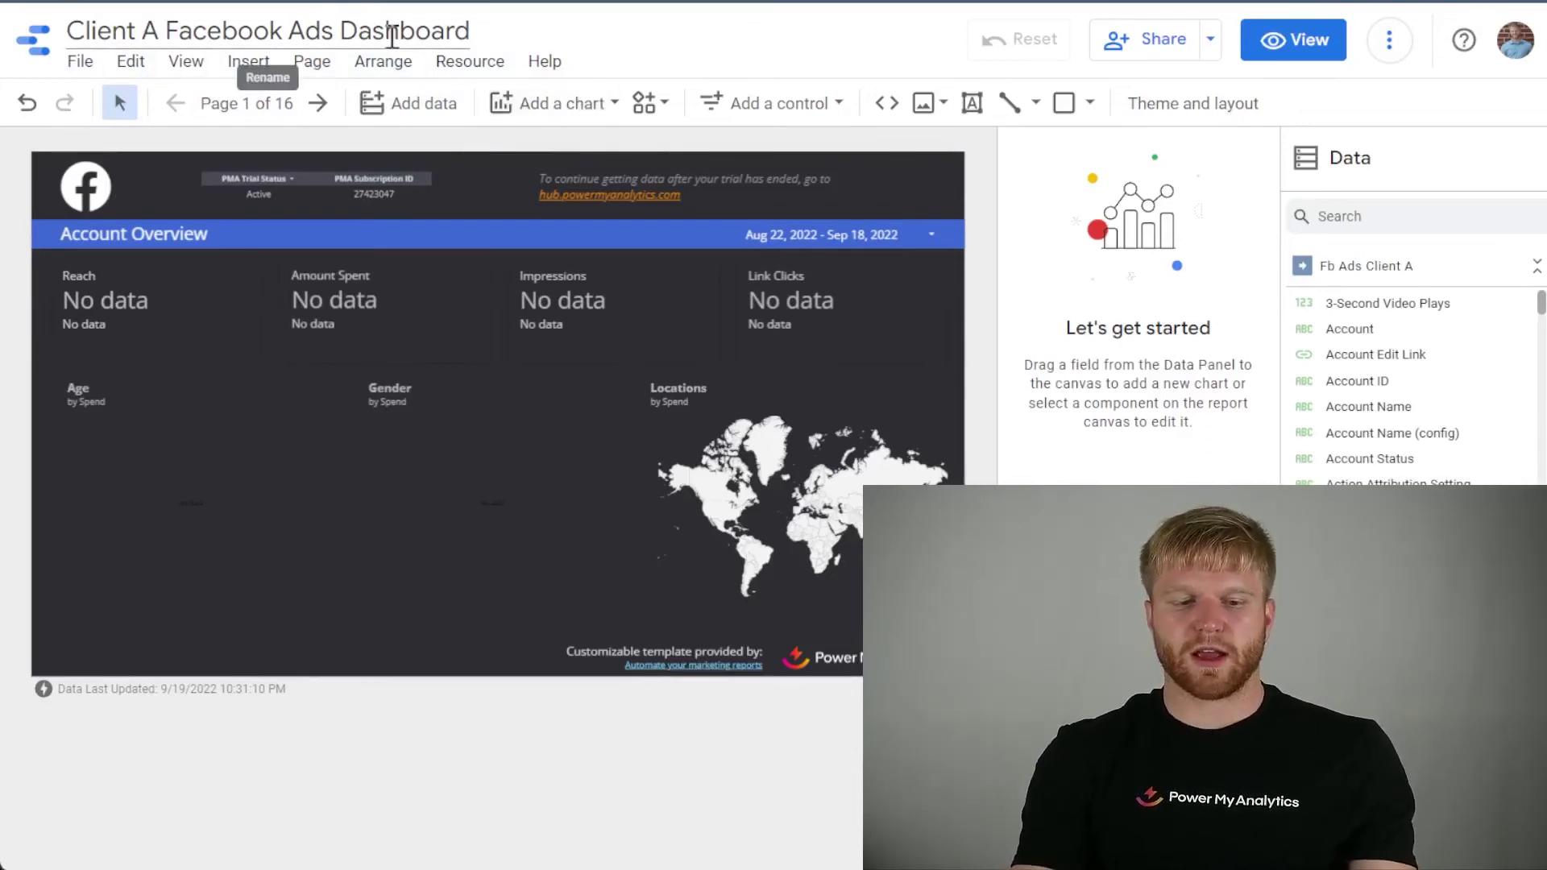
- Examine the Client A report's sharing options, including adding people and scheduling email delivery, without changing any settings
{"action": "left_click", "coordinate": [1211, 50]}
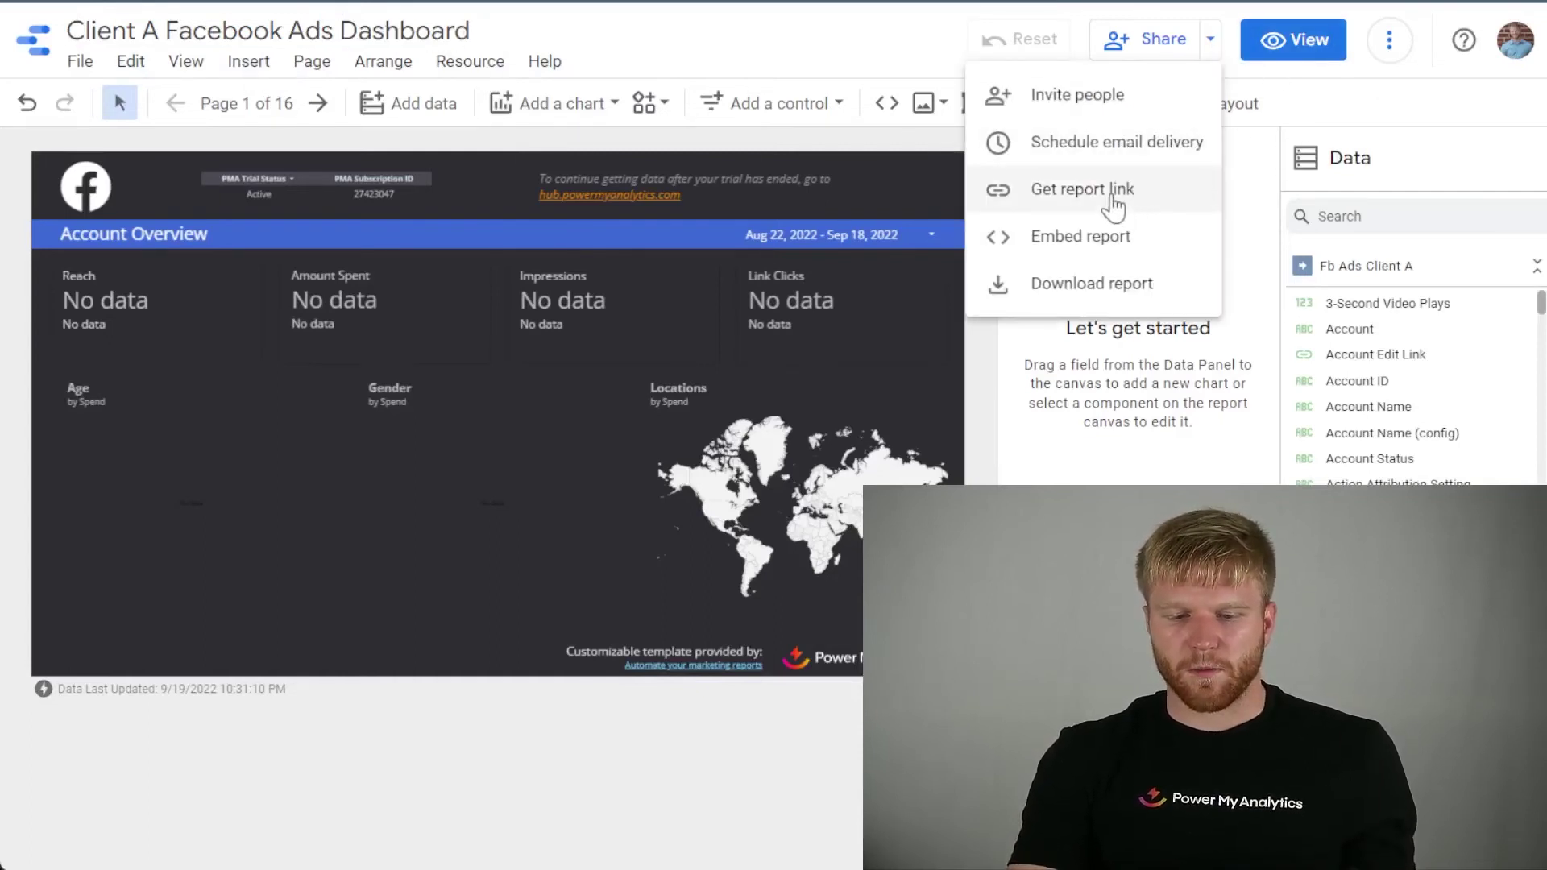
{"action": "left_click", "coordinate": [1152, 39]}
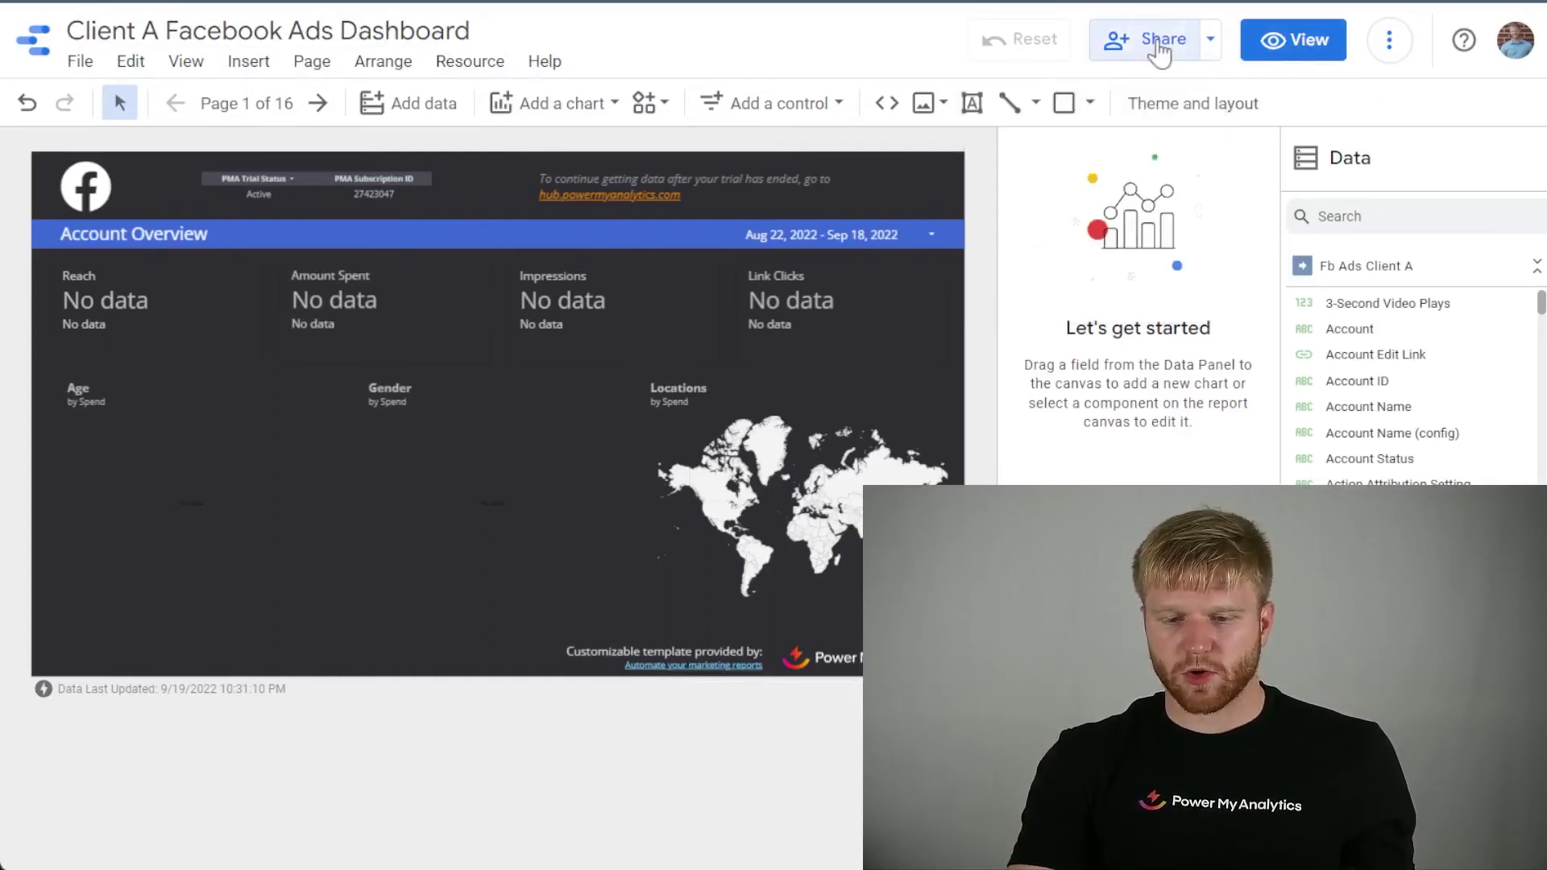
{"action": "left_click", "coordinate": [562, 414]}
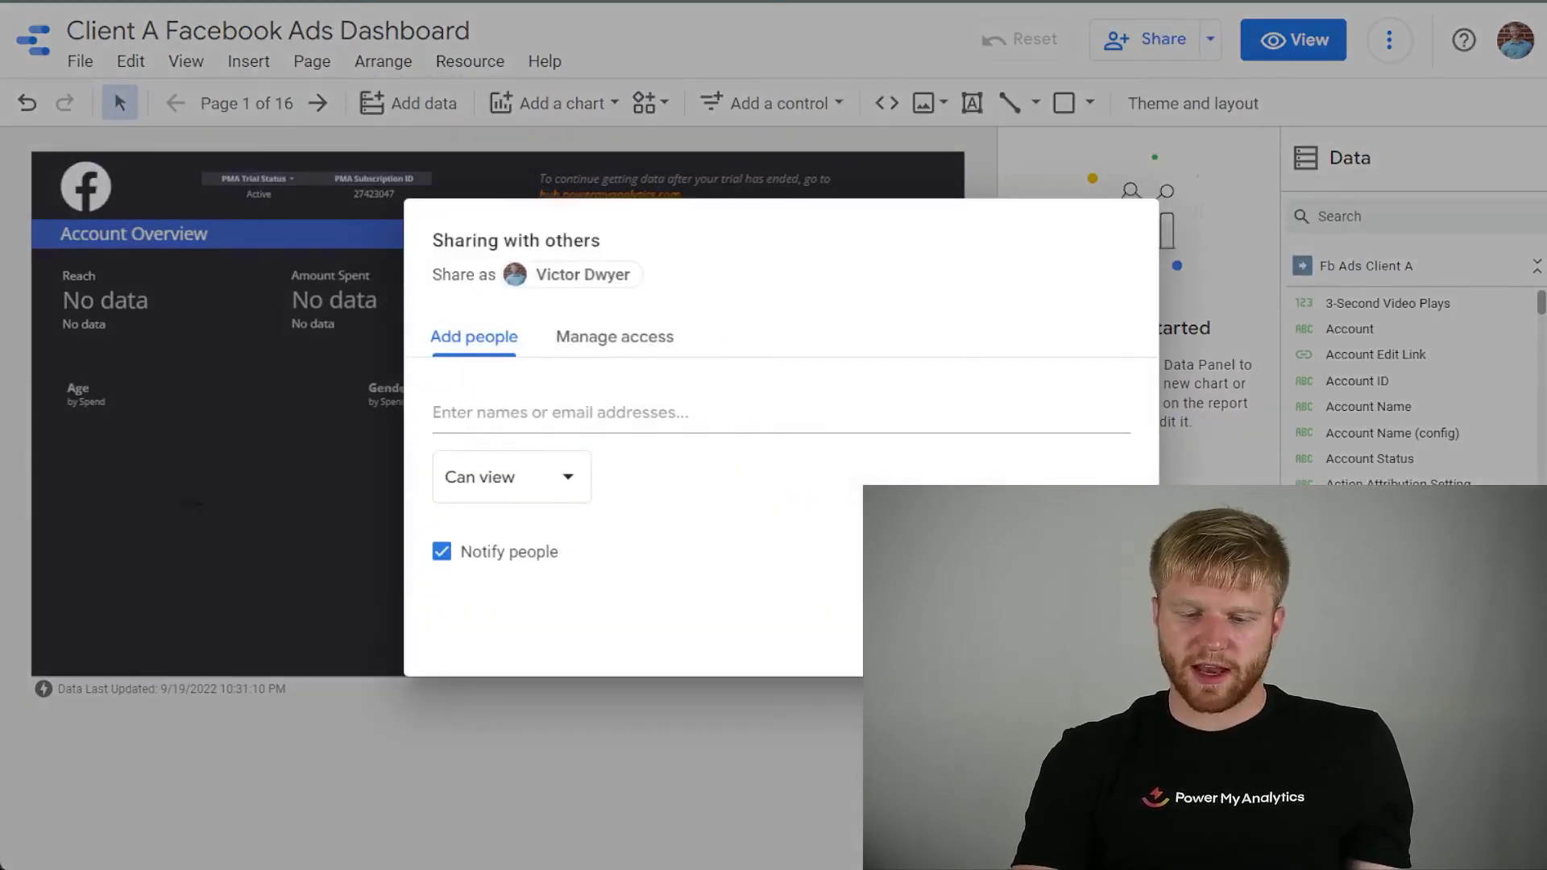
{"action": "key", "text": "Escape"}
{"action": "left_click", "coordinate": [1210, 40]}
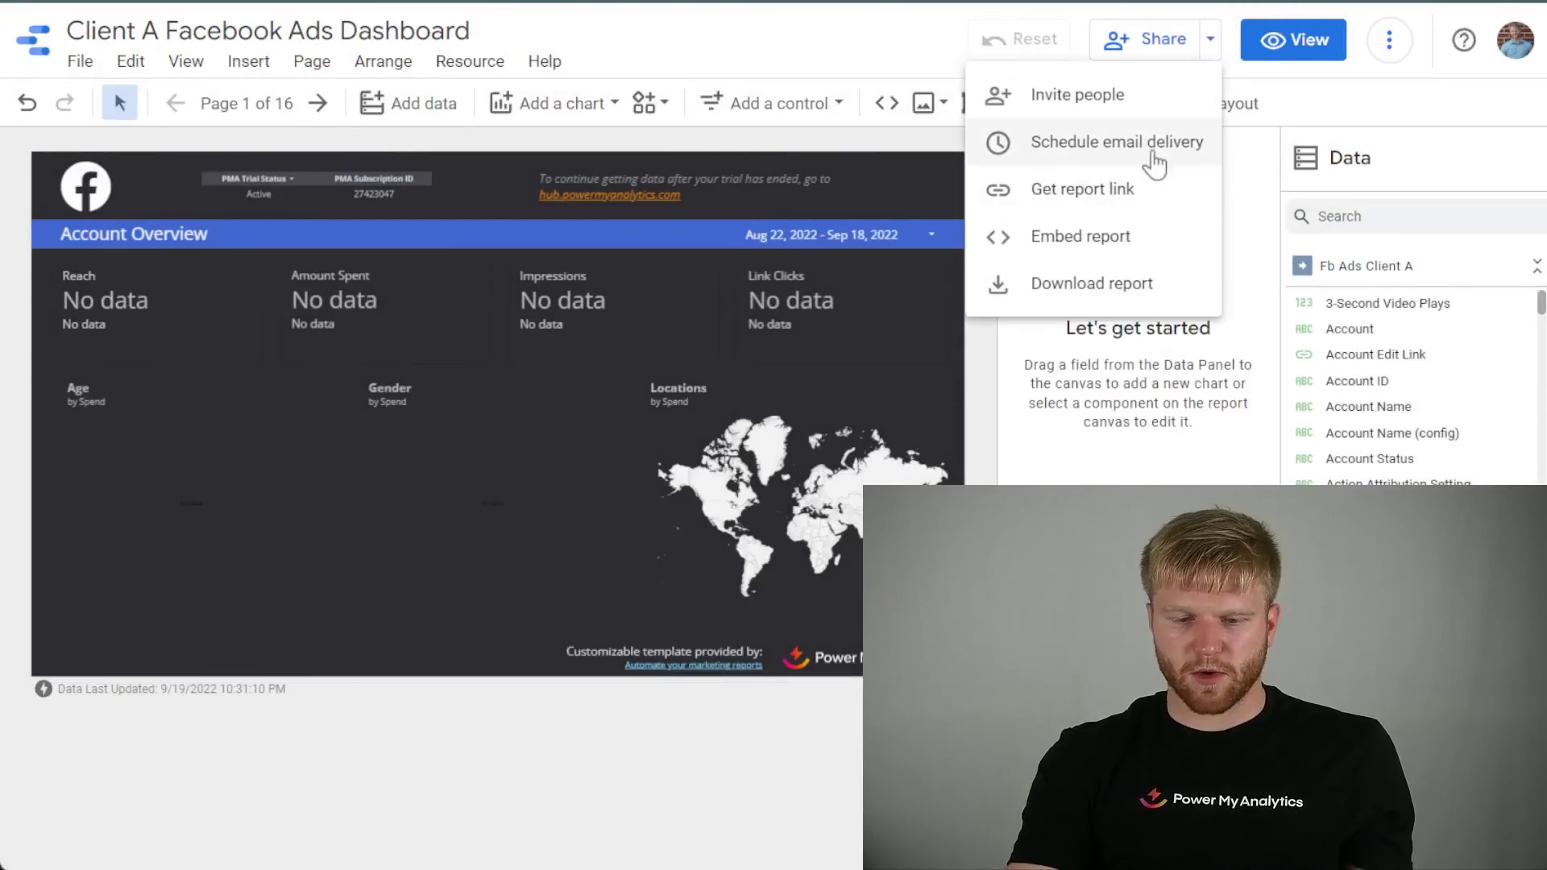
{"action": "left_click", "coordinate": [1064, 157]}
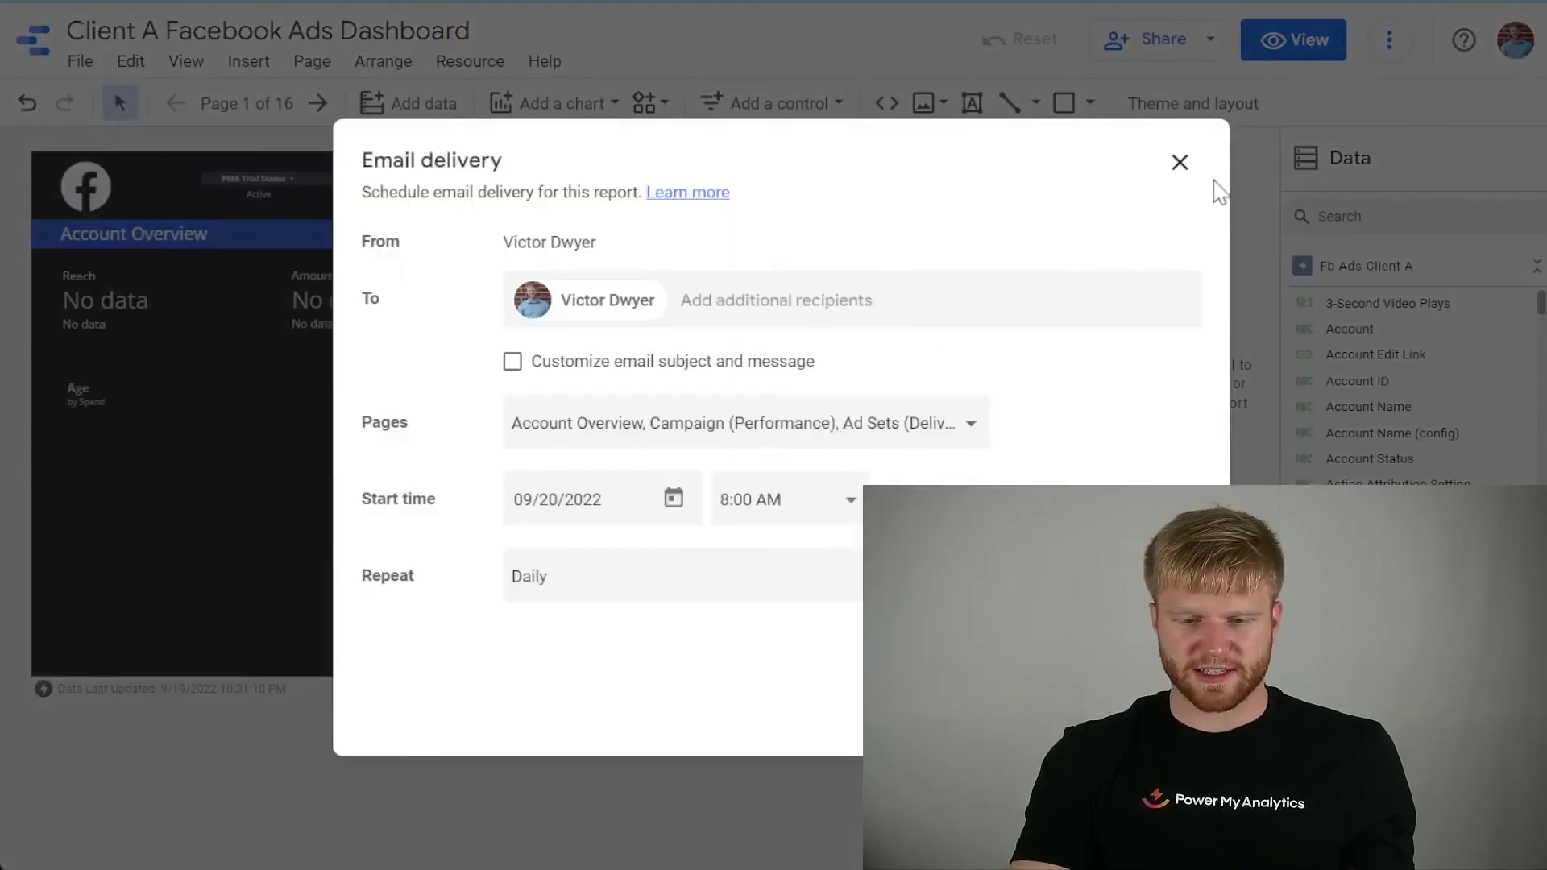
{"action": "left_click", "coordinate": [1179, 162]}
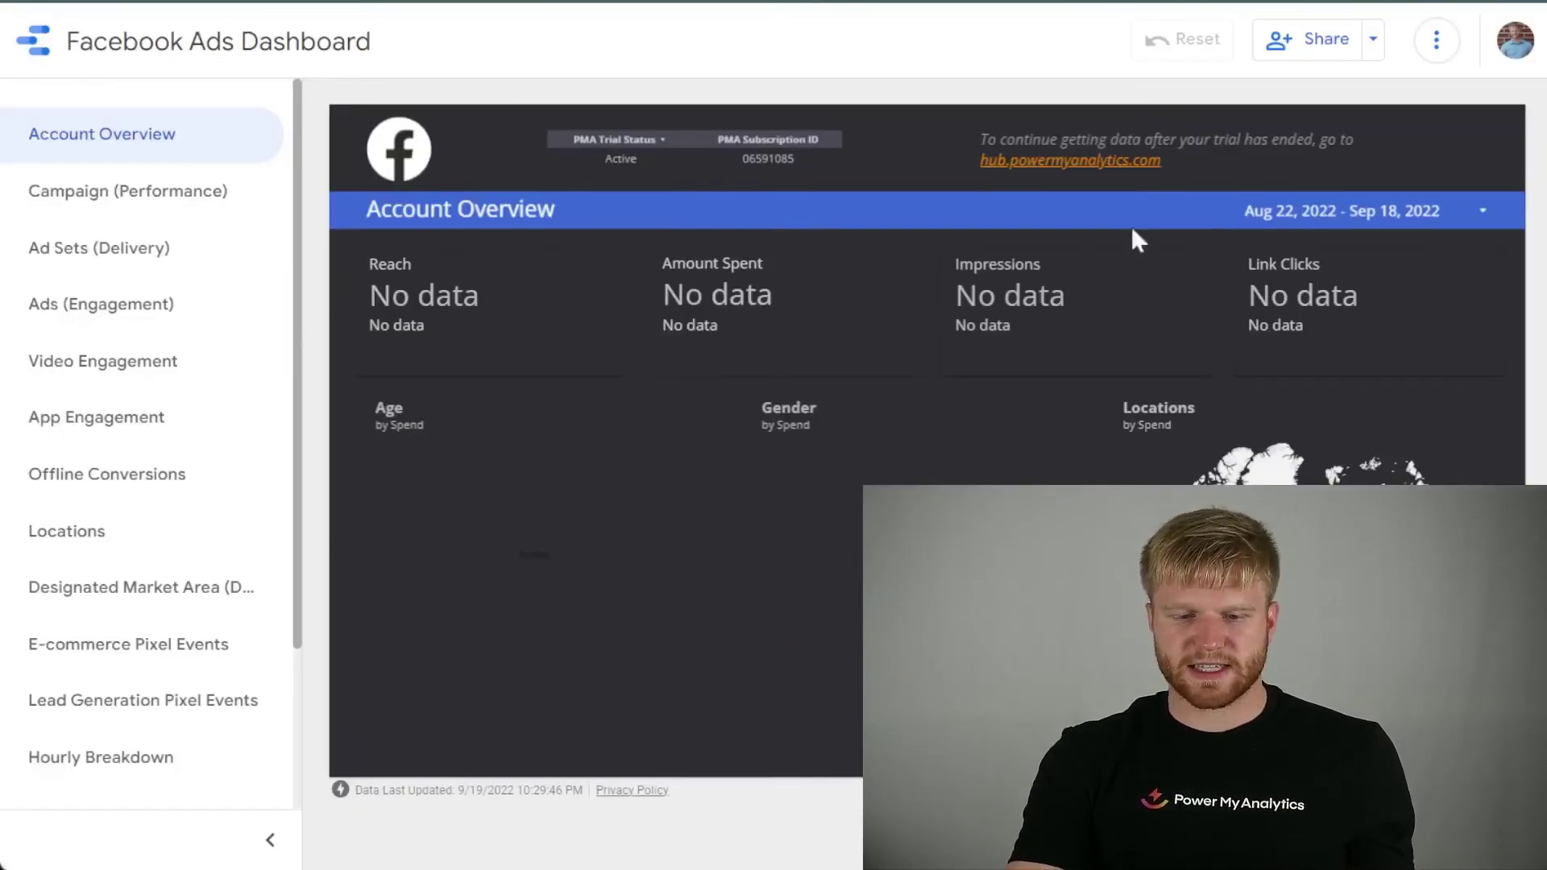
- Copy the original Facebook Ads Dashboard with Fb Ads Client B as data source and rename the copy as "Client B Facebook Ads Dashboard"
{"action": "left_click", "coordinate": [1438, 44]}
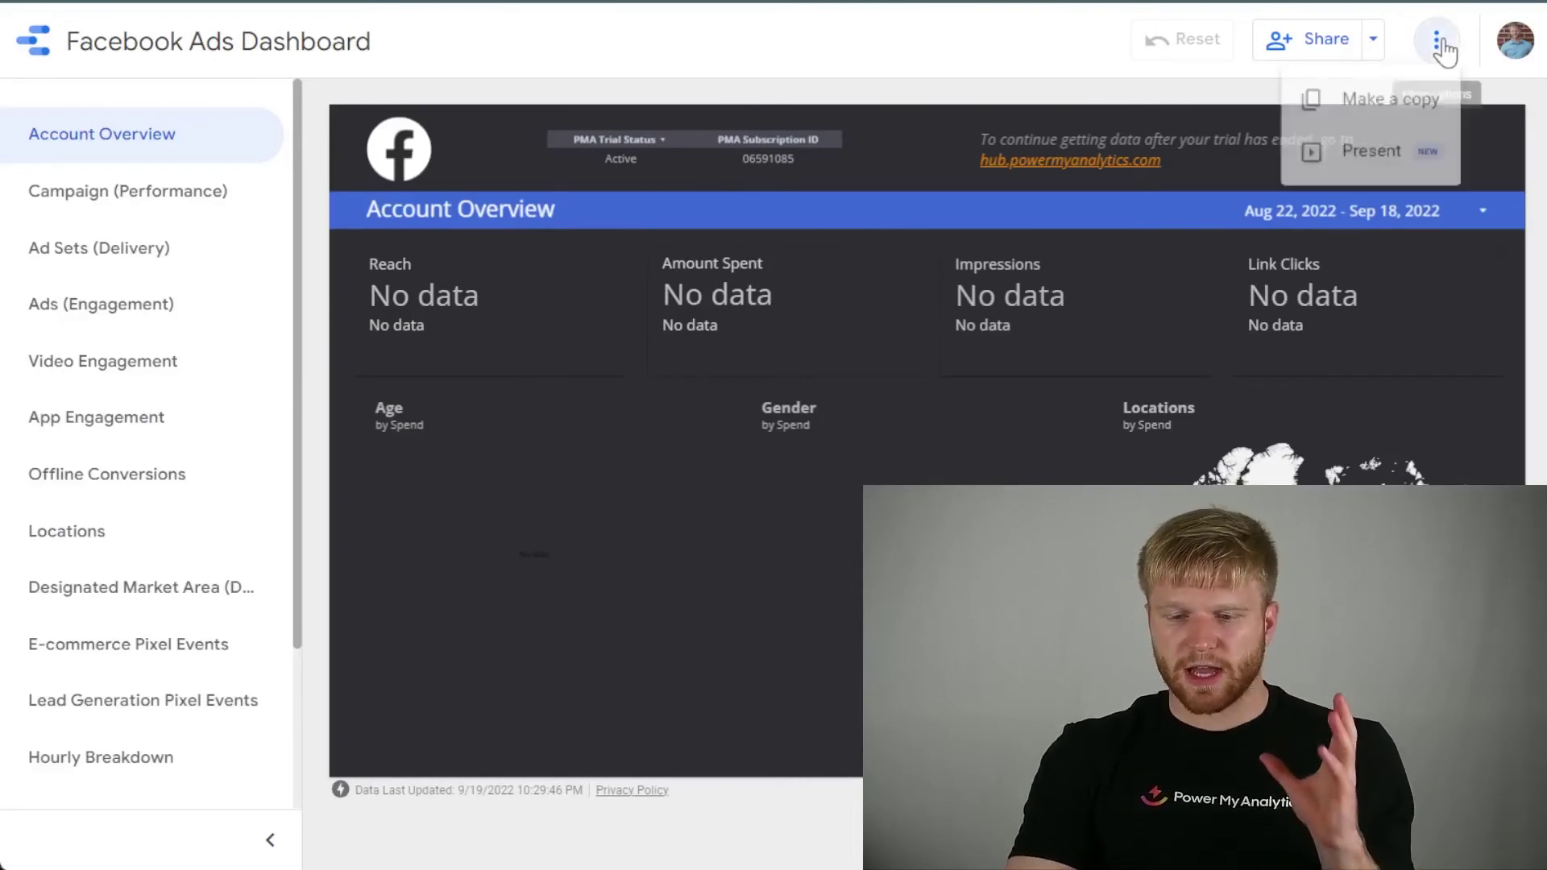
{"action": "left_click", "coordinate": [1383, 104]}
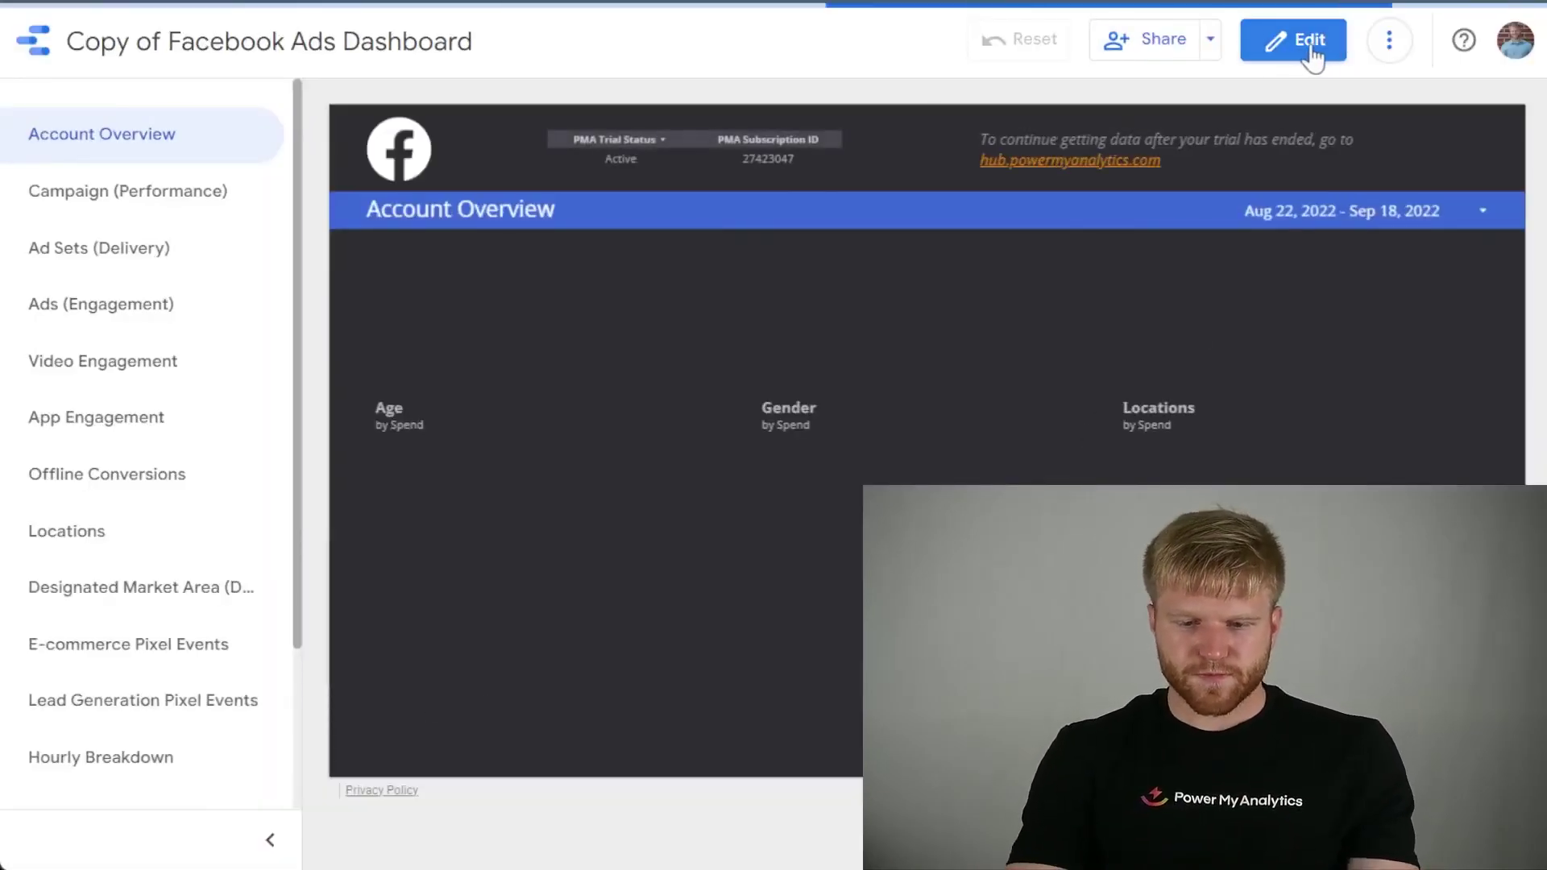
{"action": "left_click", "coordinate": [1313, 54]}
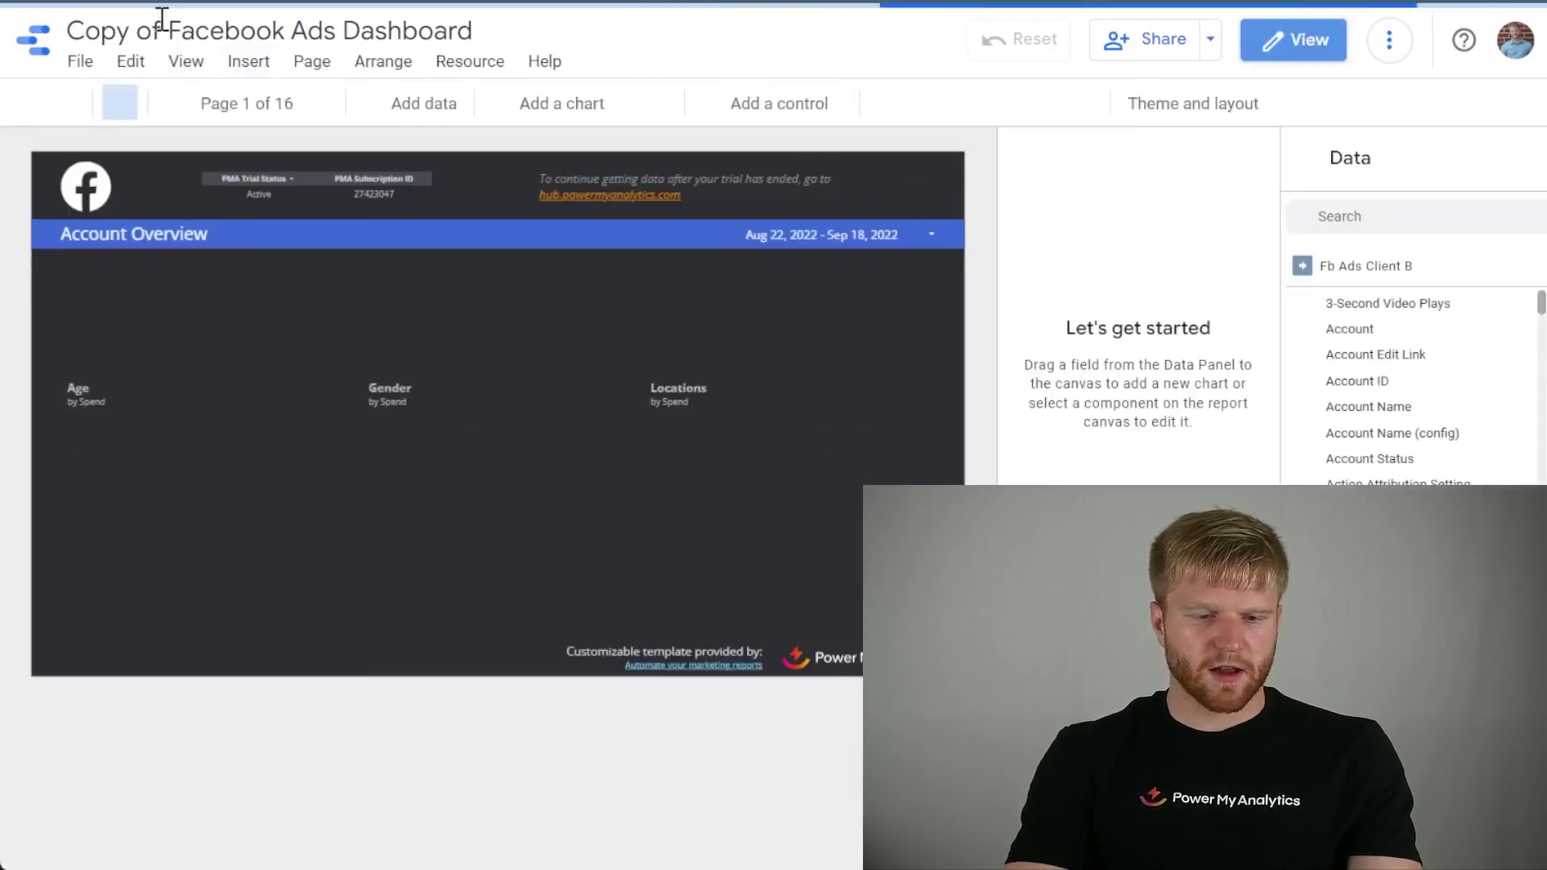
{"action": "left_click_drag", "start_coordinate": [166, 31], "coordinate": [7, 34]}
{"action": "type", "text": "Client B"}
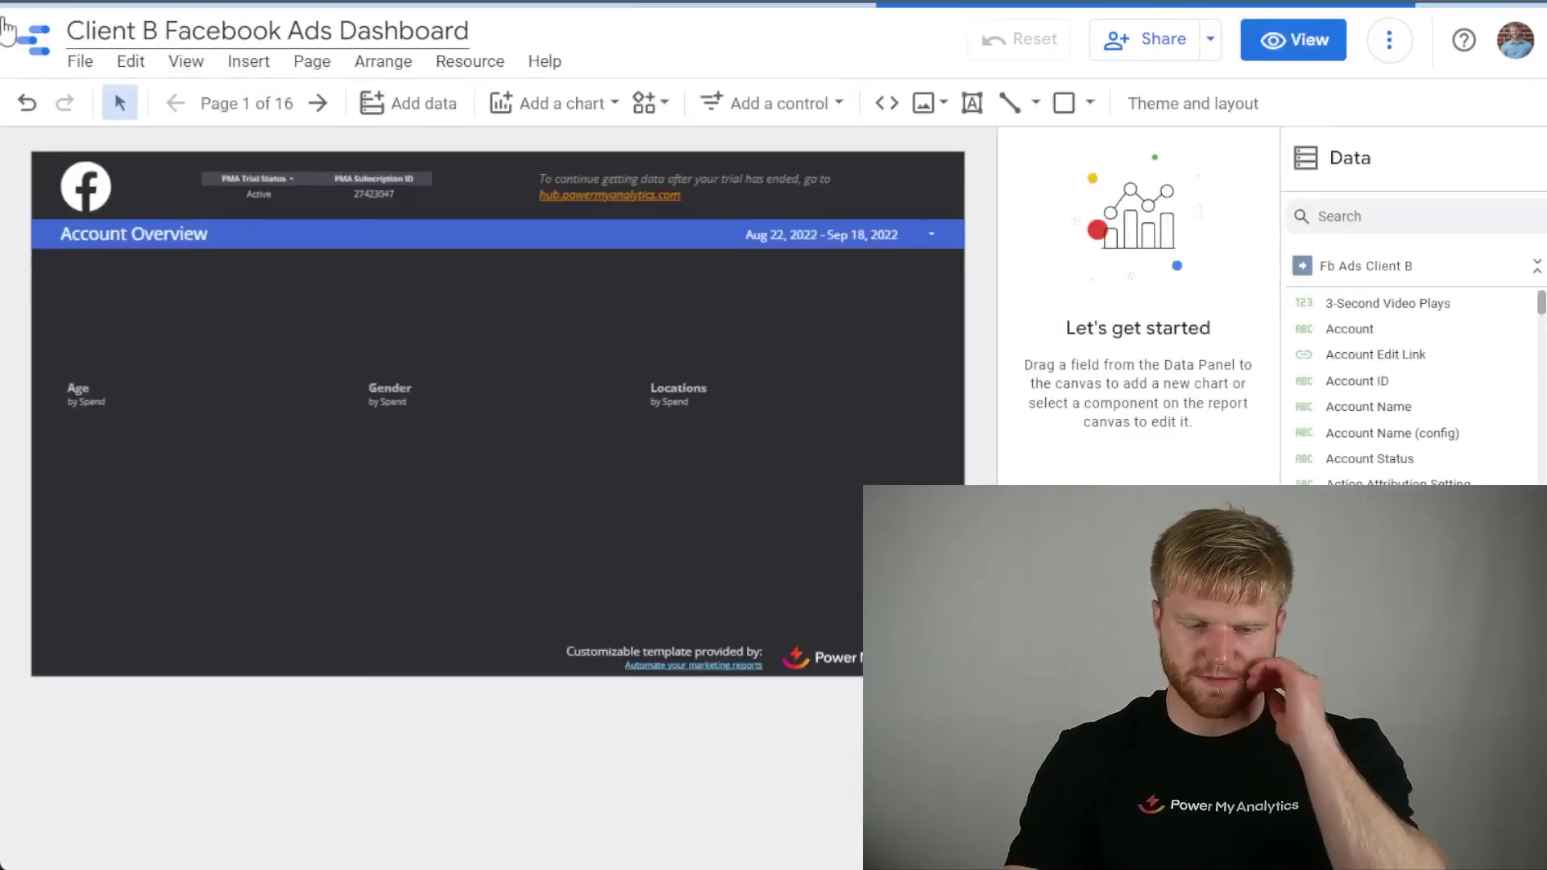
{"action": "left_click", "coordinate": [836, 35]}
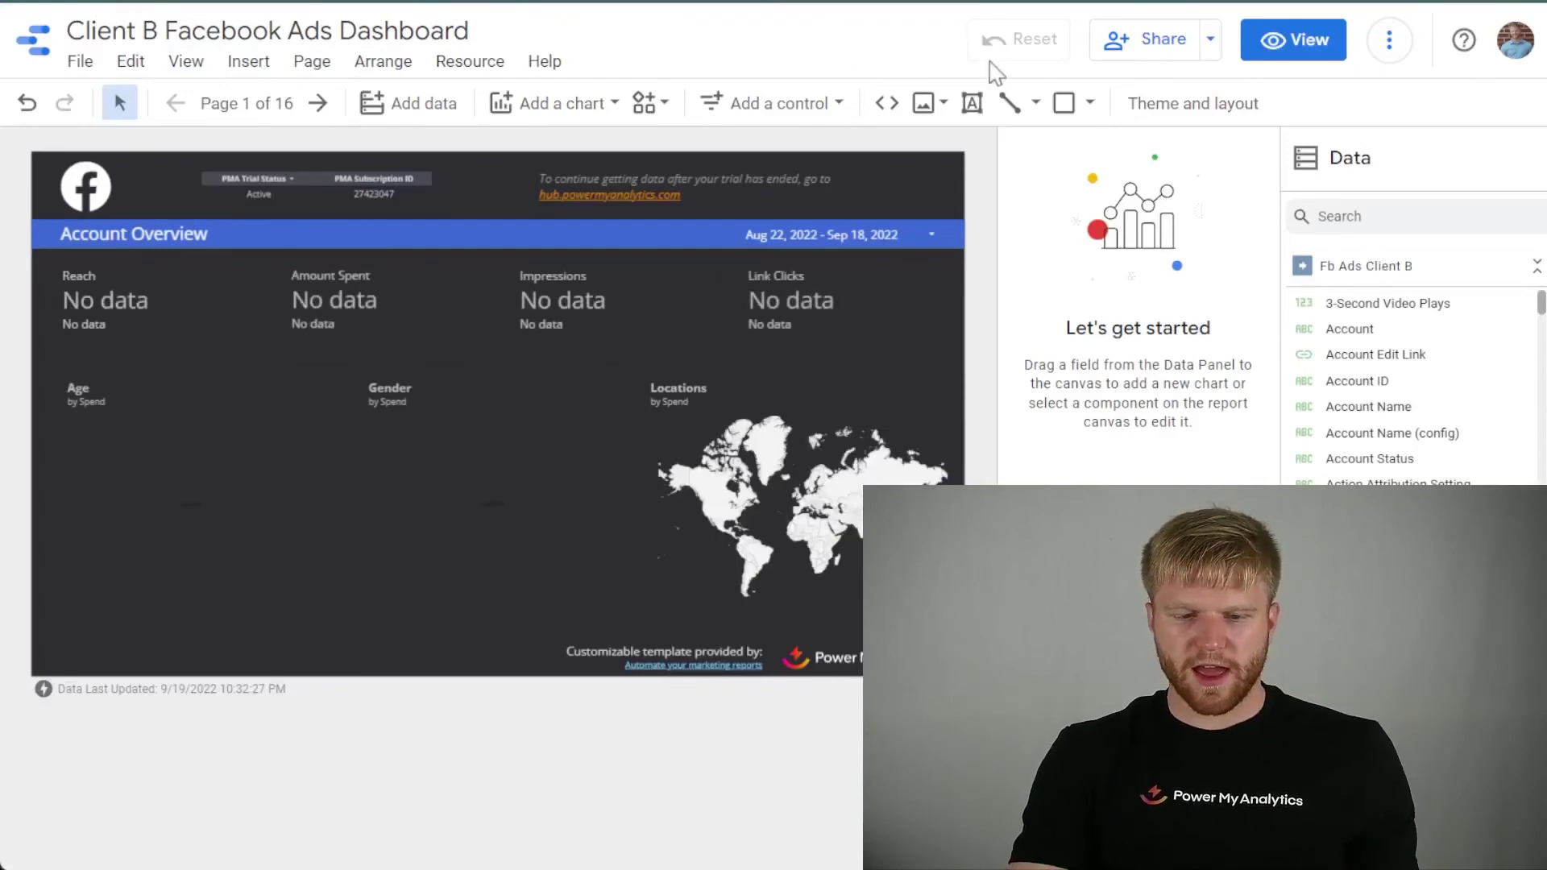
- Check the options for sharing the Client B report with other people and close them without adding anyone
{"action": "left_click", "coordinate": [1124, 47]}
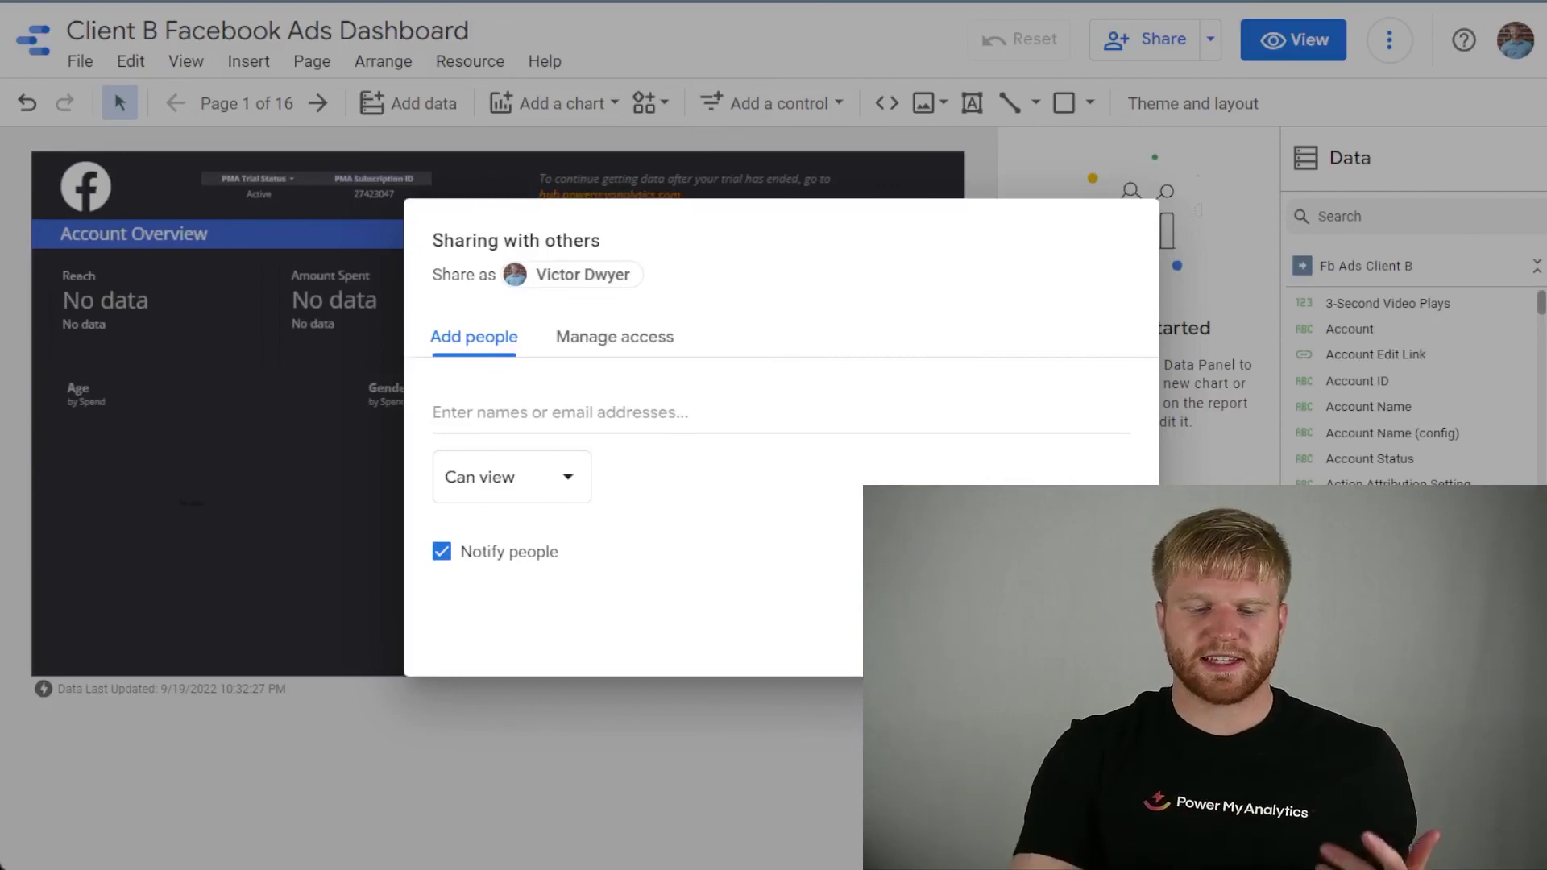
{"action": "key", "text": "Escape"}
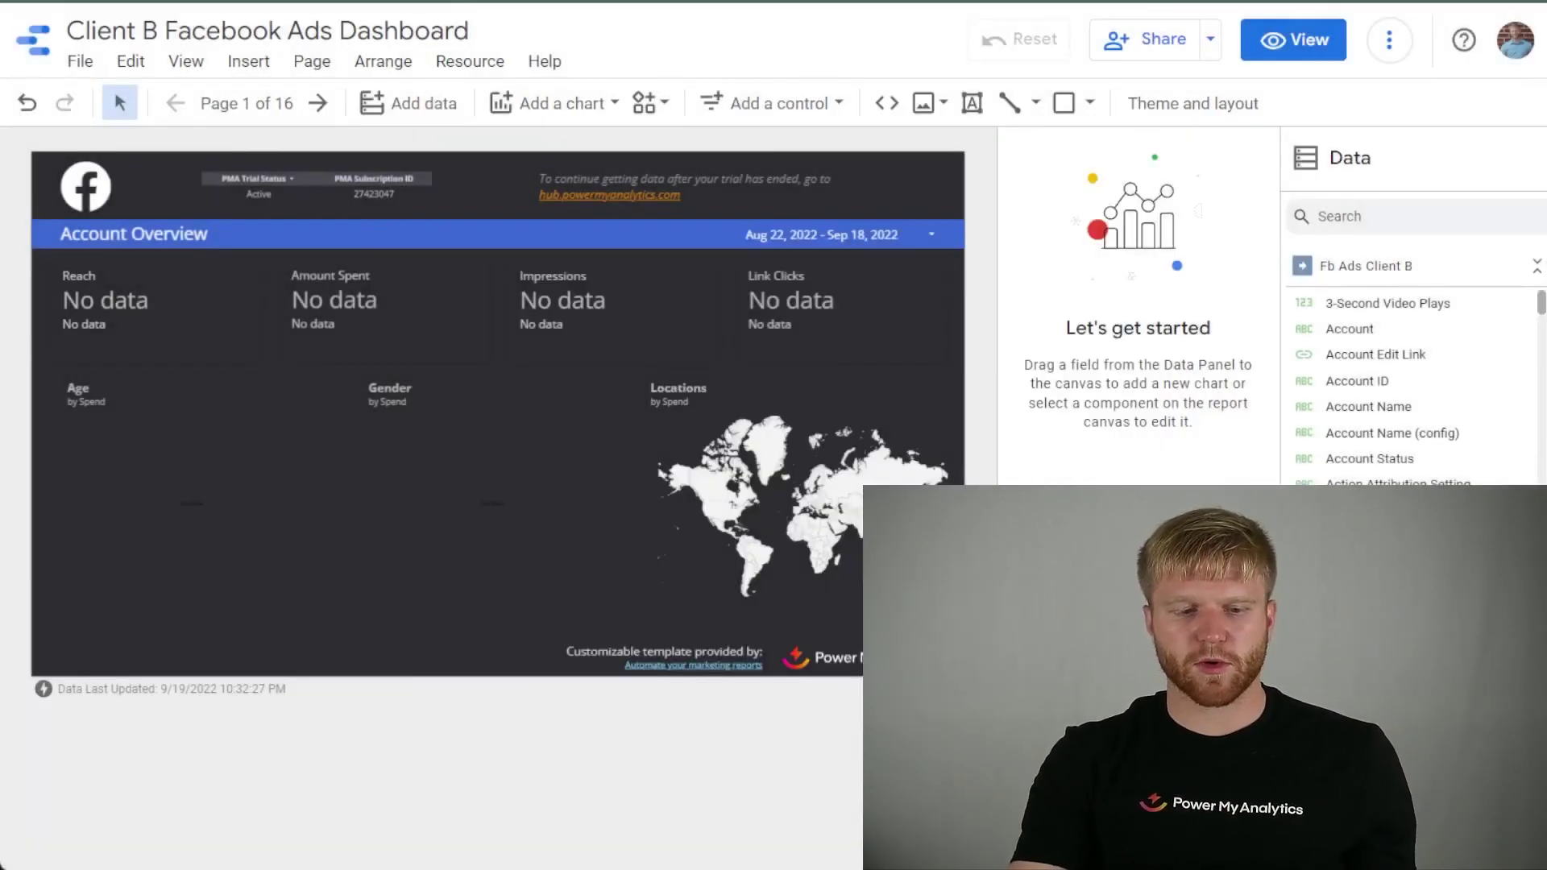